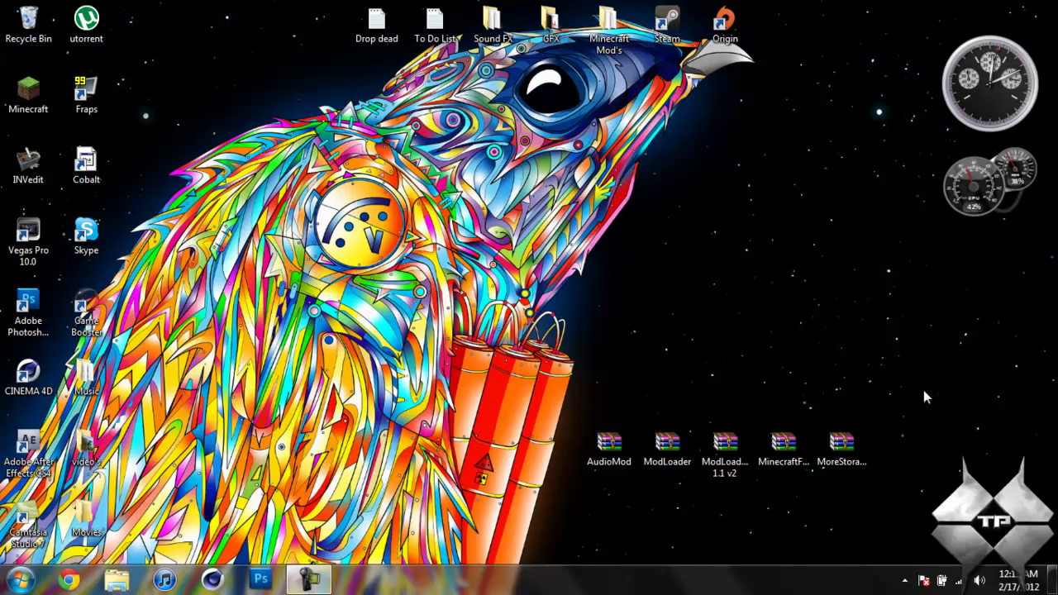
Launch Minecraft from its desktop icon and log in through the launcher
double_click(29, 92)
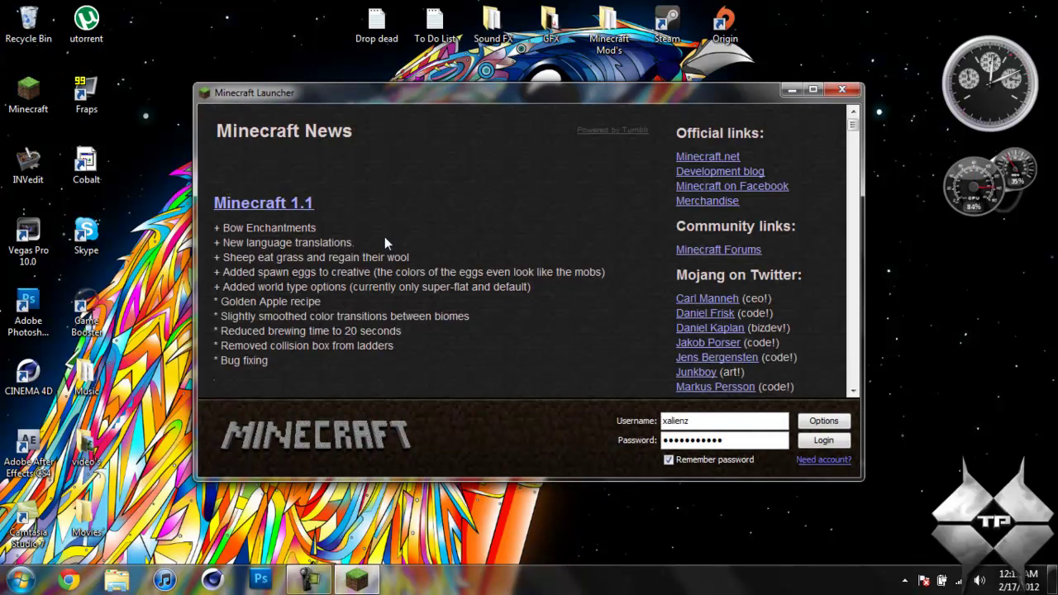
left_click(831, 441)
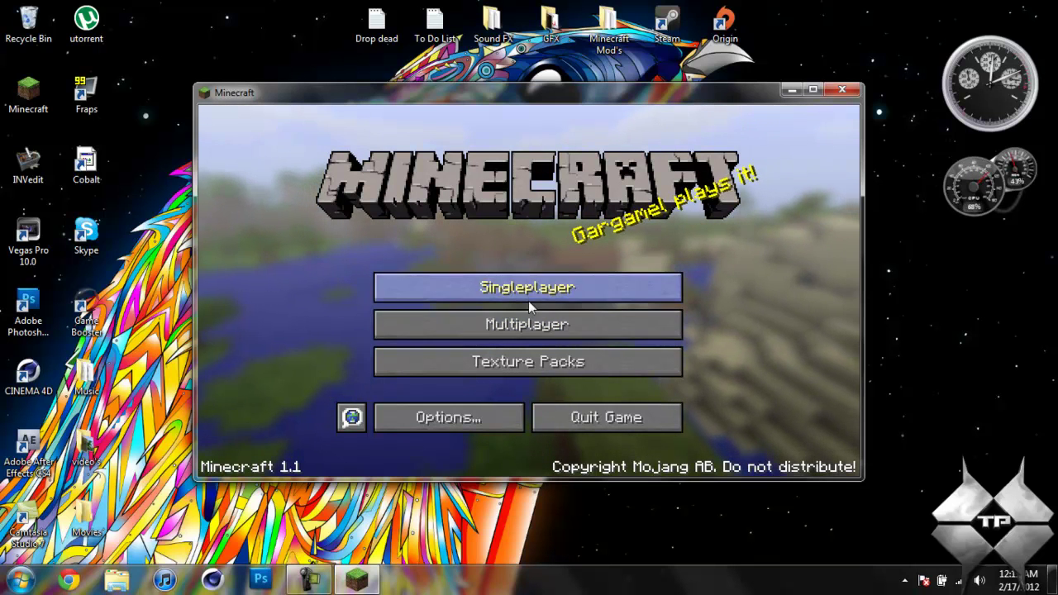
Load the Beautiful wonderland singleplayer world and maximize the game window
left_click(512, 288)
left_click(444, 213)
left_click(429, 410)
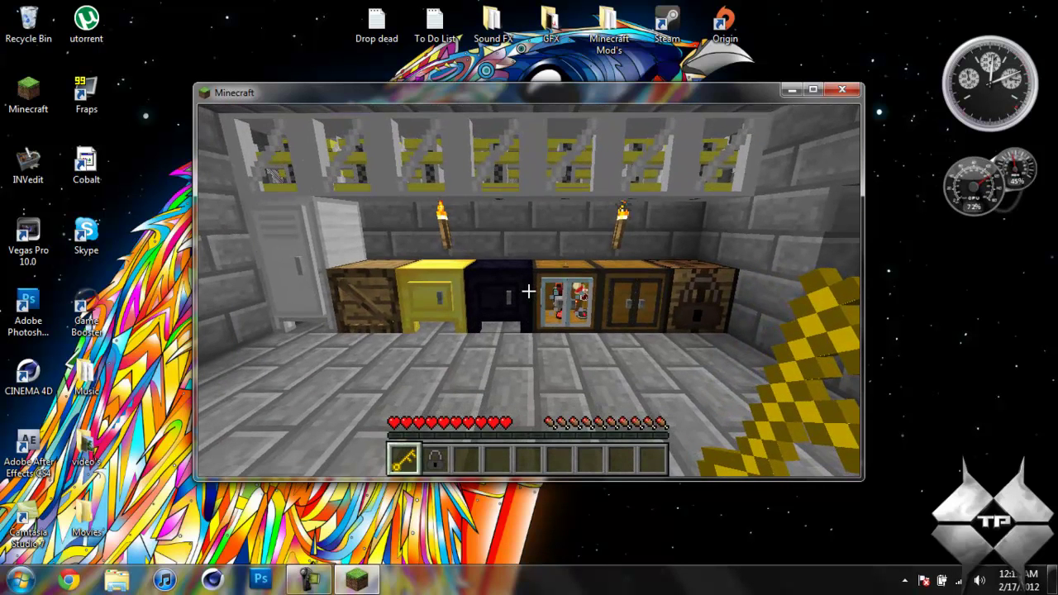
key("Escape")
left_click(818, 93)
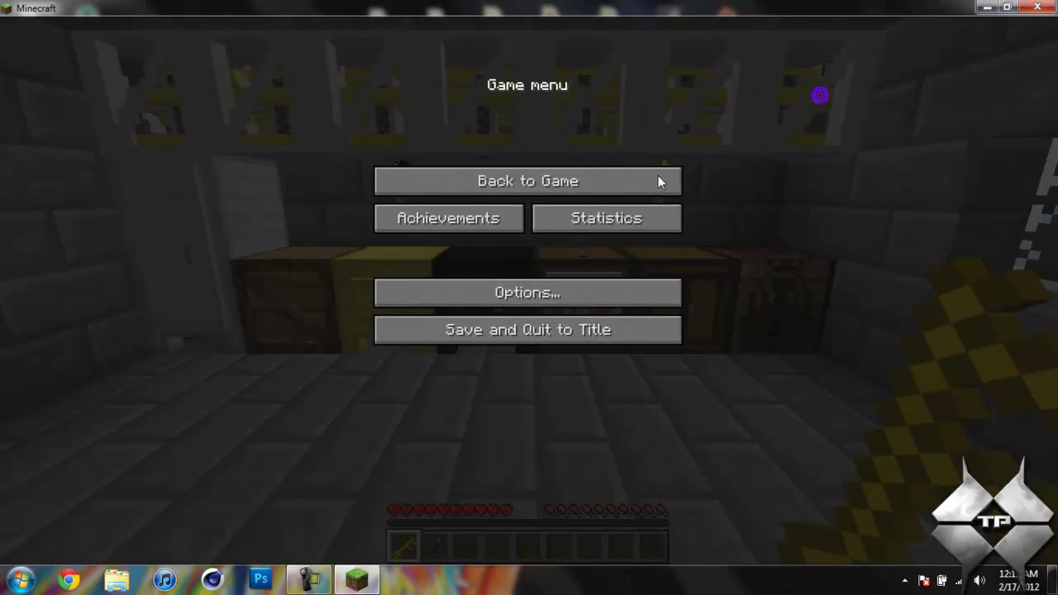
left_click(637, 179)
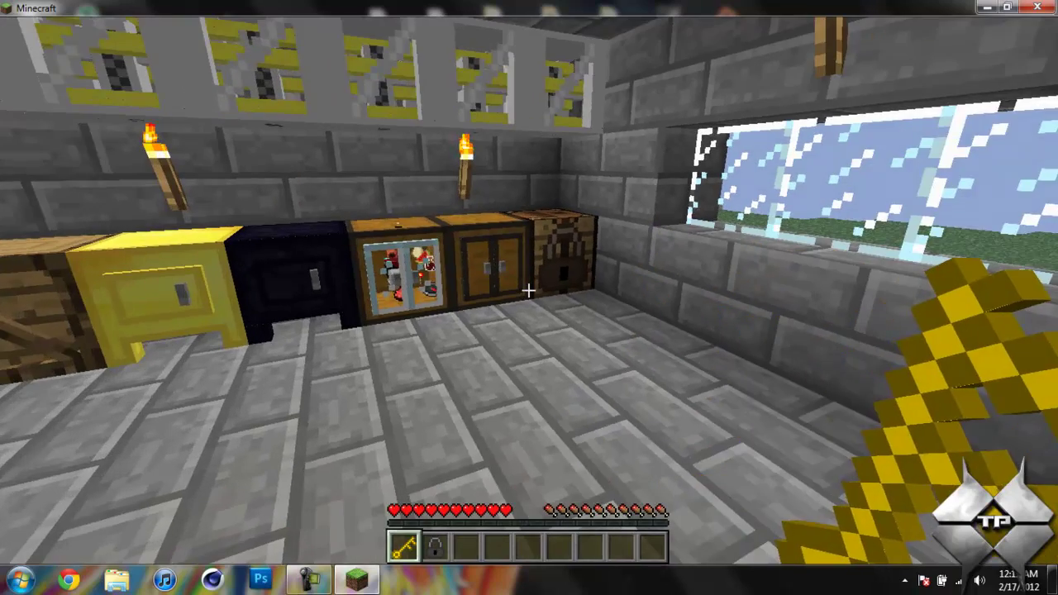
Walk to the storage row and open the glass cabinet twice to view its contents
key("d")
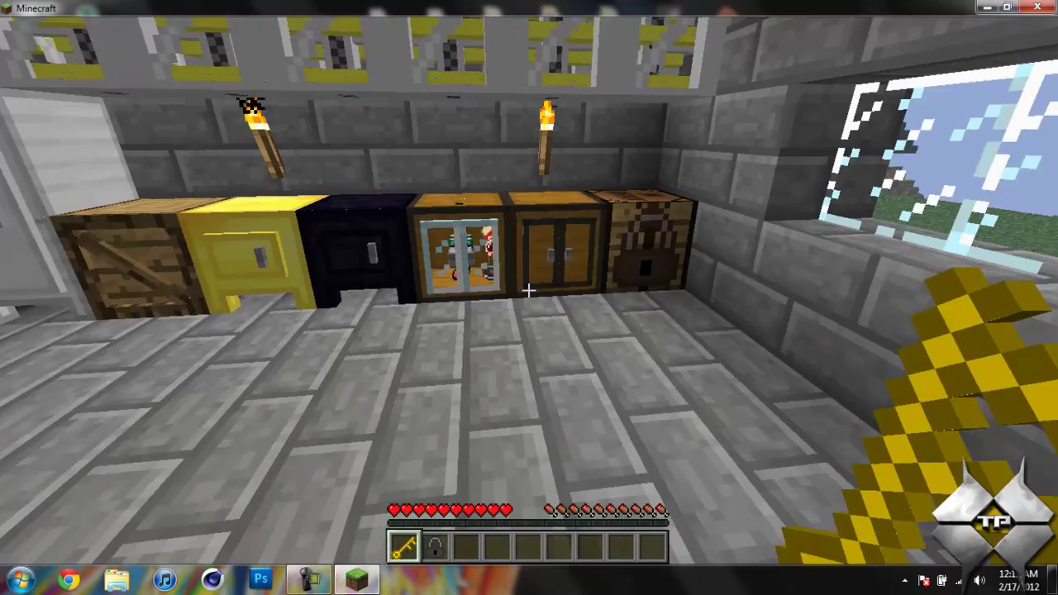
key("w")
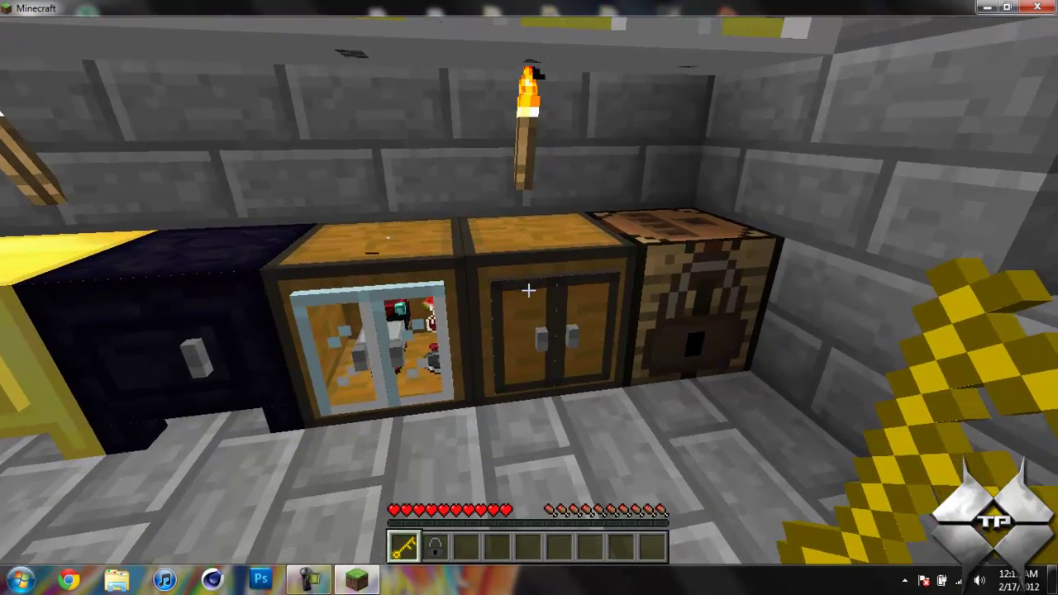
right_click(529, 290)
key("Escape")
key("a")
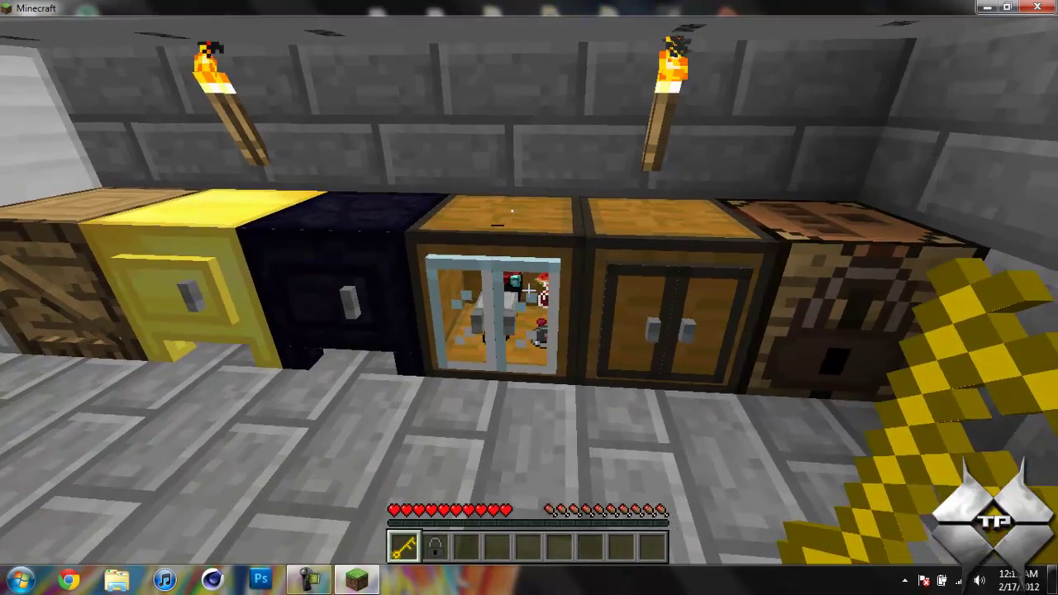
right_click(528, 290)
key("Escape")
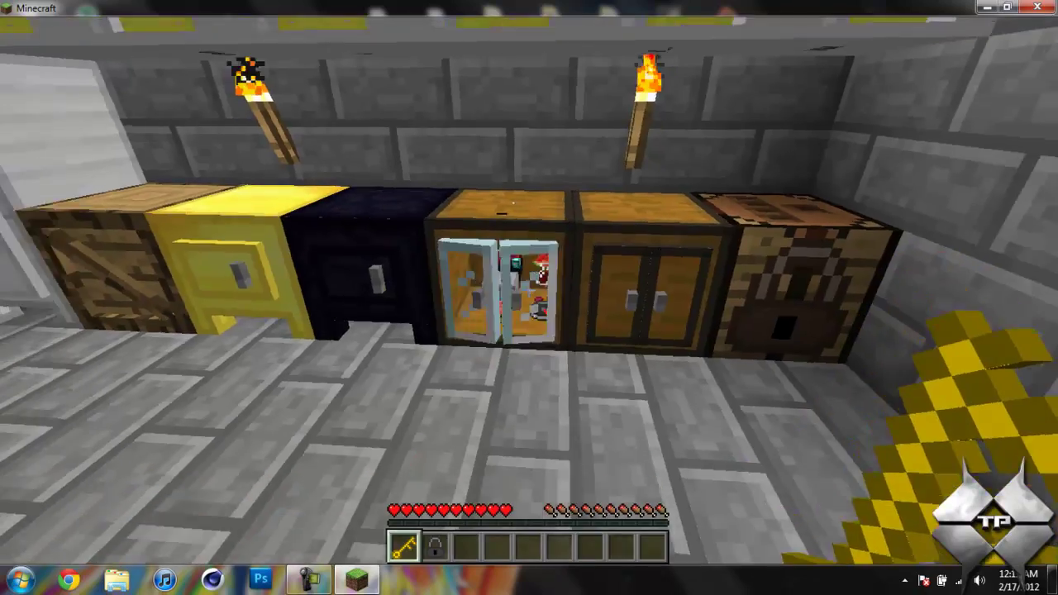
Inspect the black safe twice, then the gold safe holding diamond gear
right_click(529, 290)
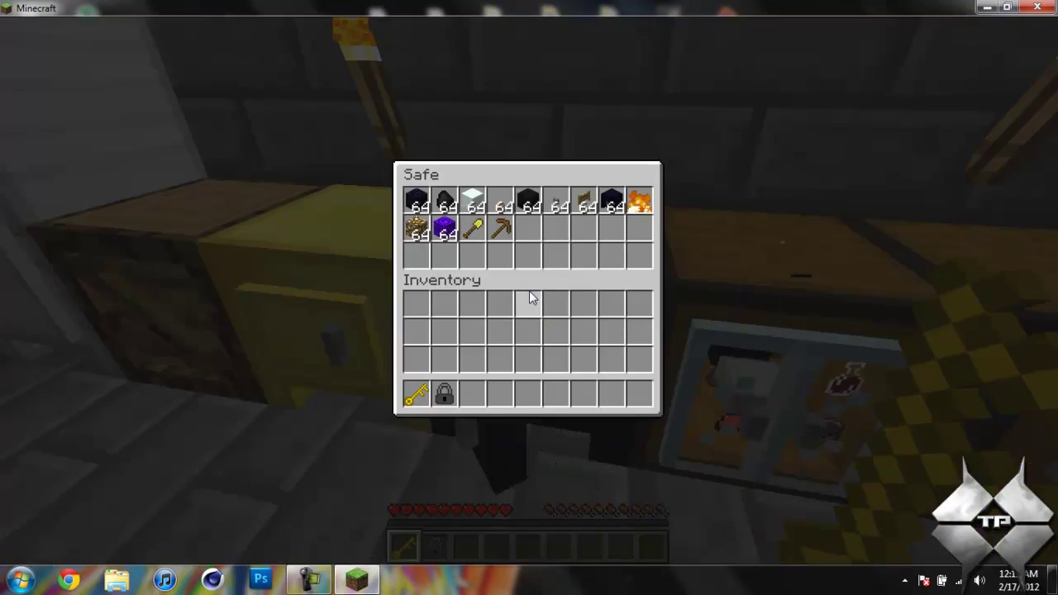
key("Escape")
key("s")
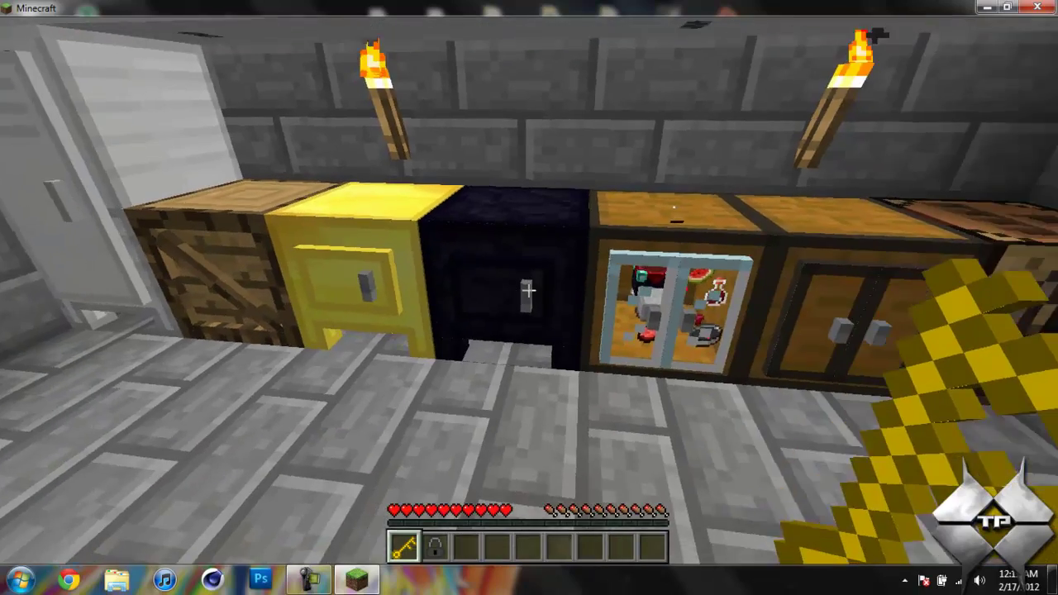
key("w")
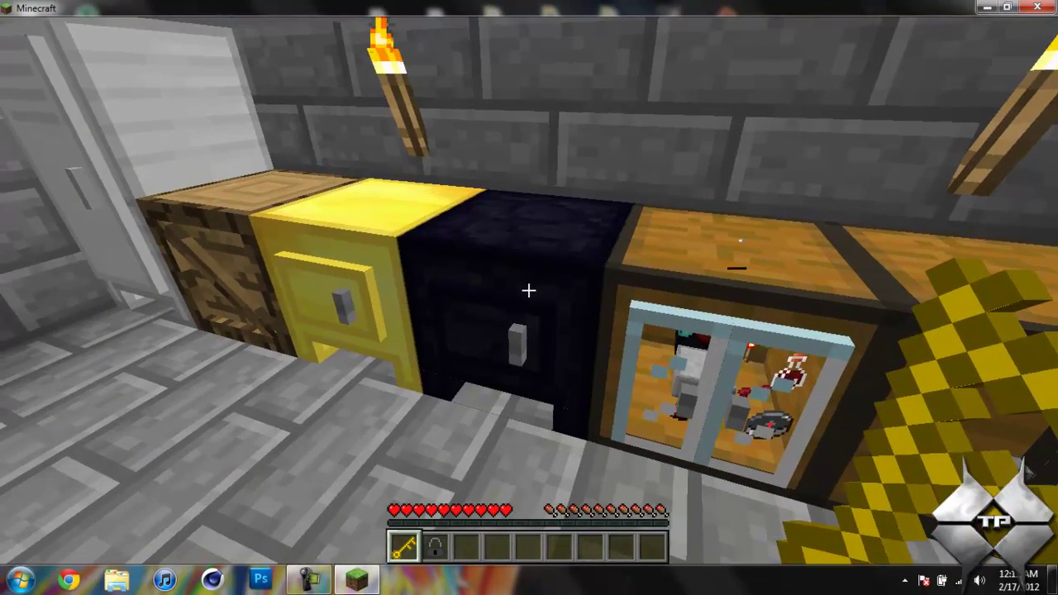
right_click(529, 290)
key("Escape")
key("s")
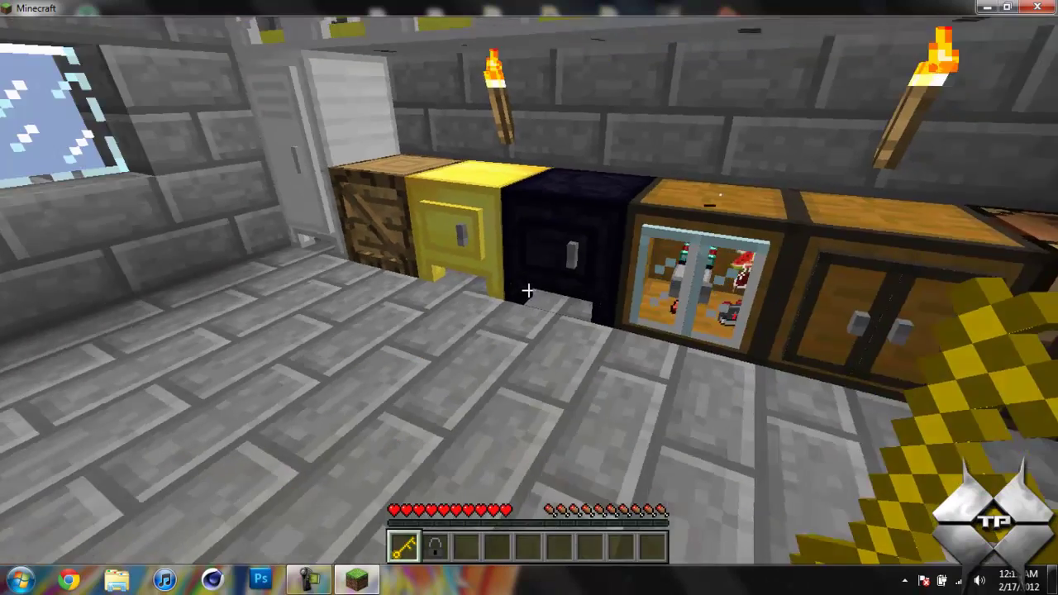
key("w")
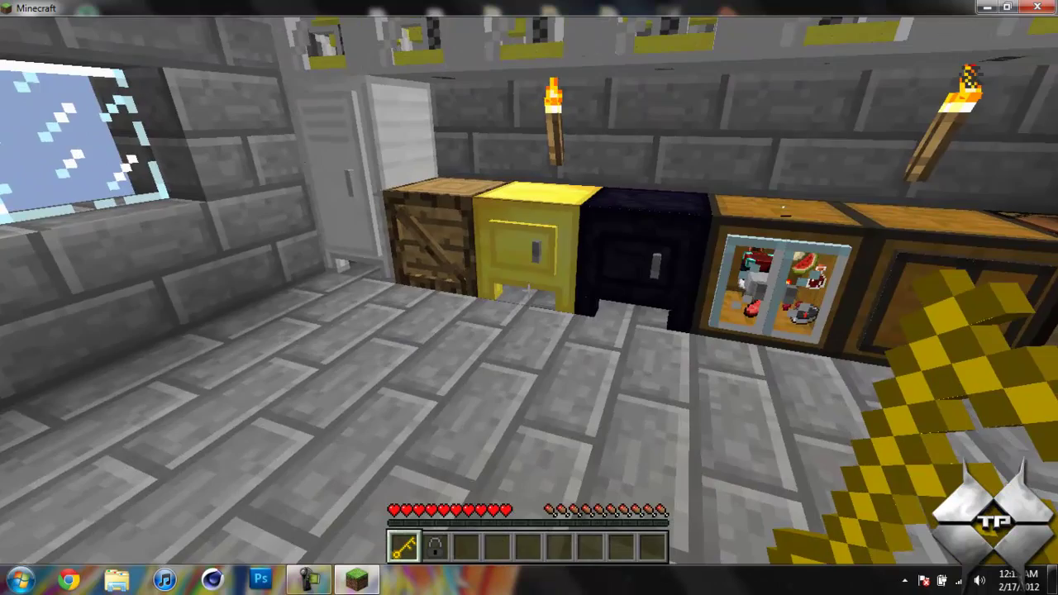
right_click(529, 292)
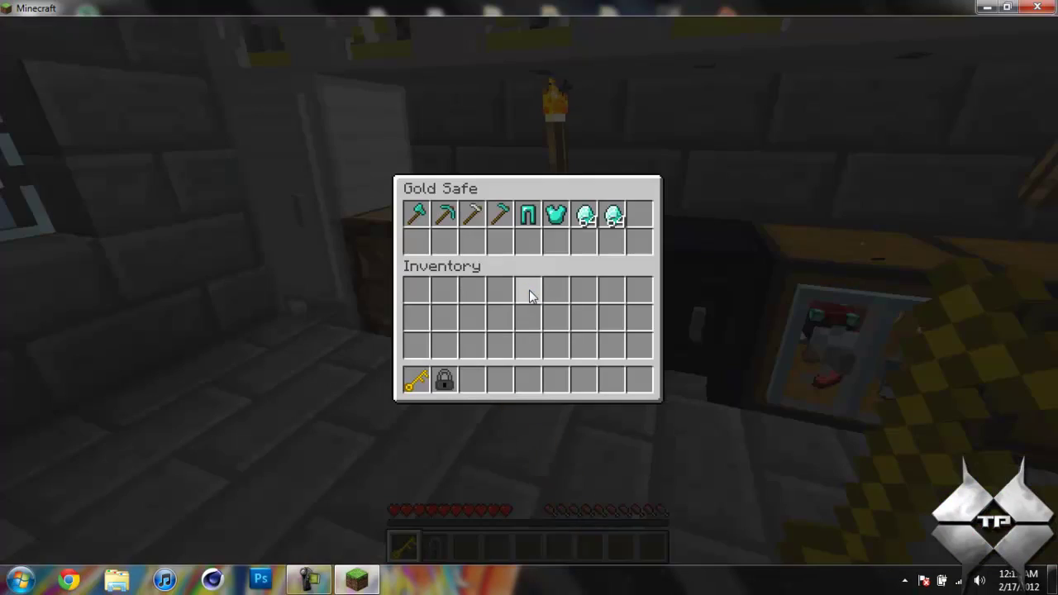
key("Escape")
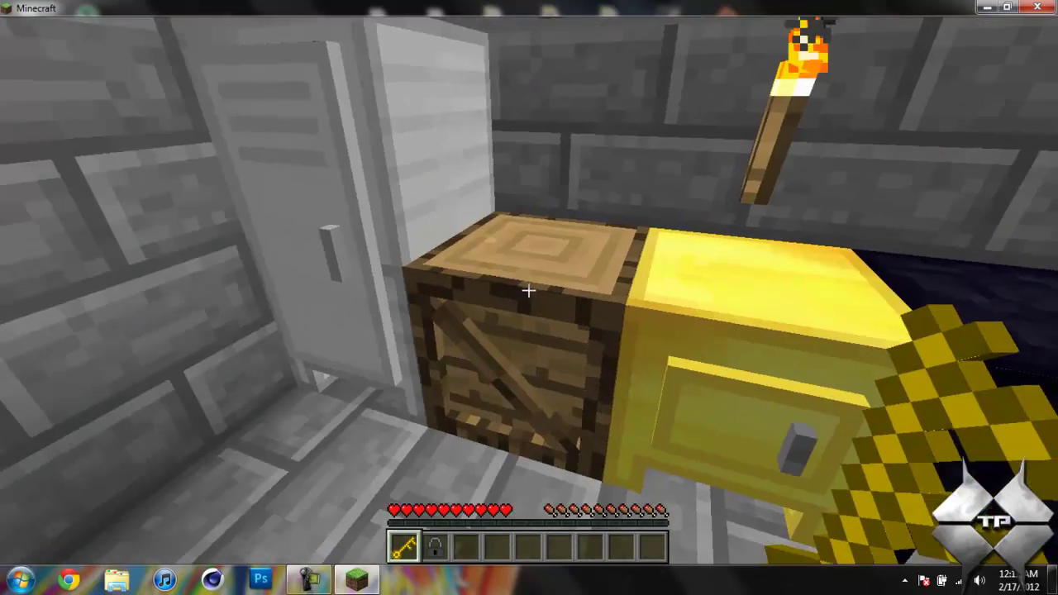
View the wooden warehouse crate, then the black and gold safes again
right_click(528, 290)
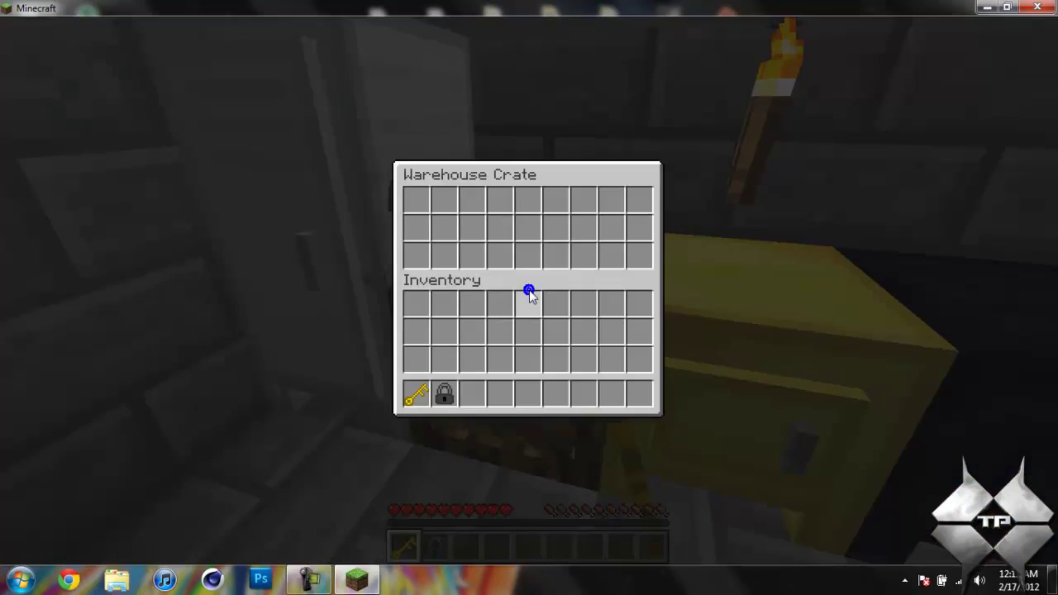
key("Escape")
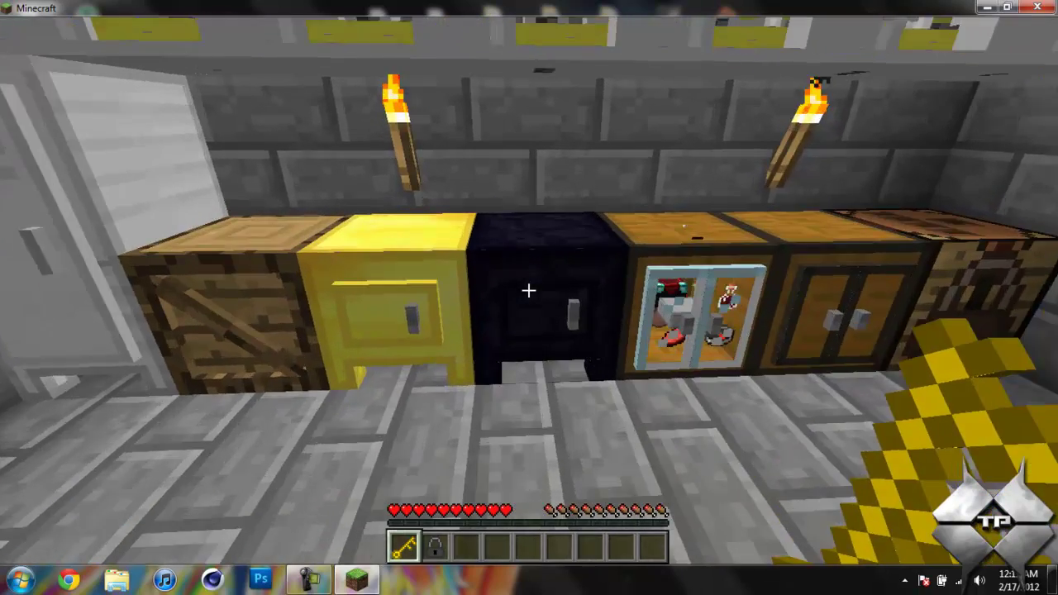
right_click(529, 292)
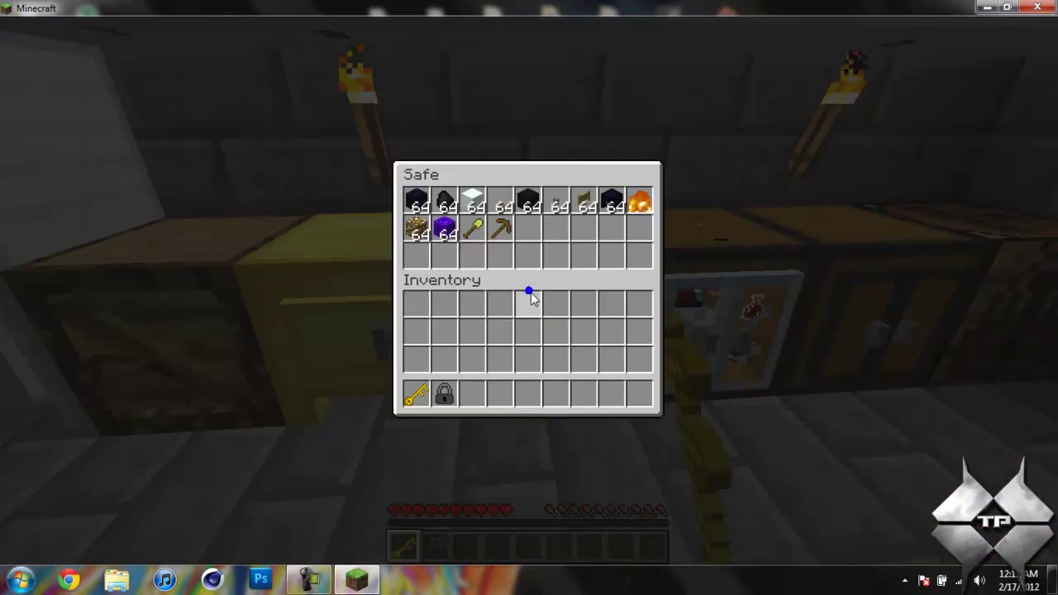
key("Escape")
right_click(529, 291)
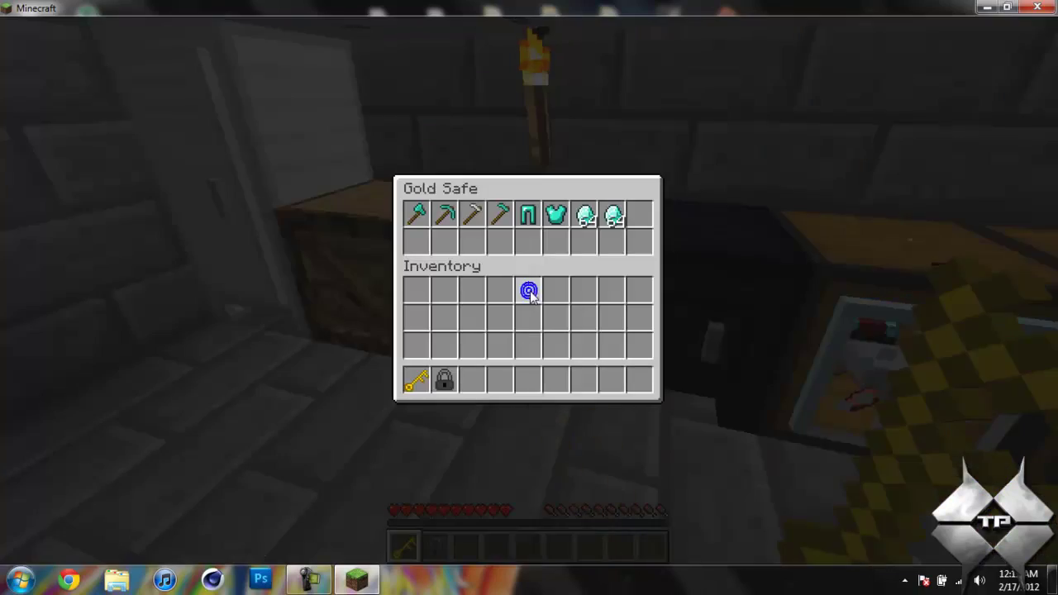
left_click(530, 292)
key("Escape")
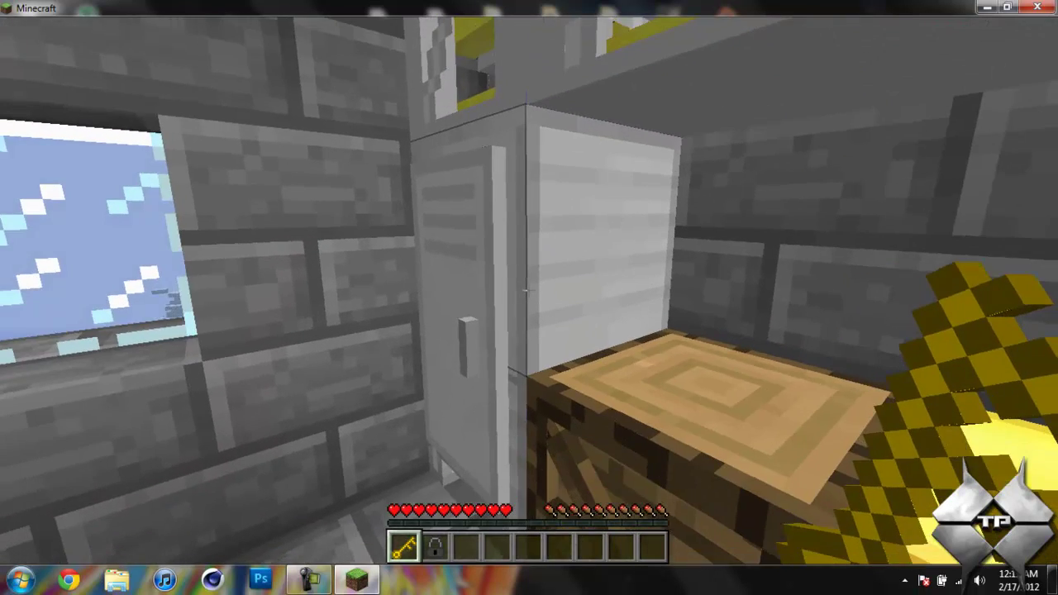
Open the white locker and browse through its contents
right_click(528, 290)
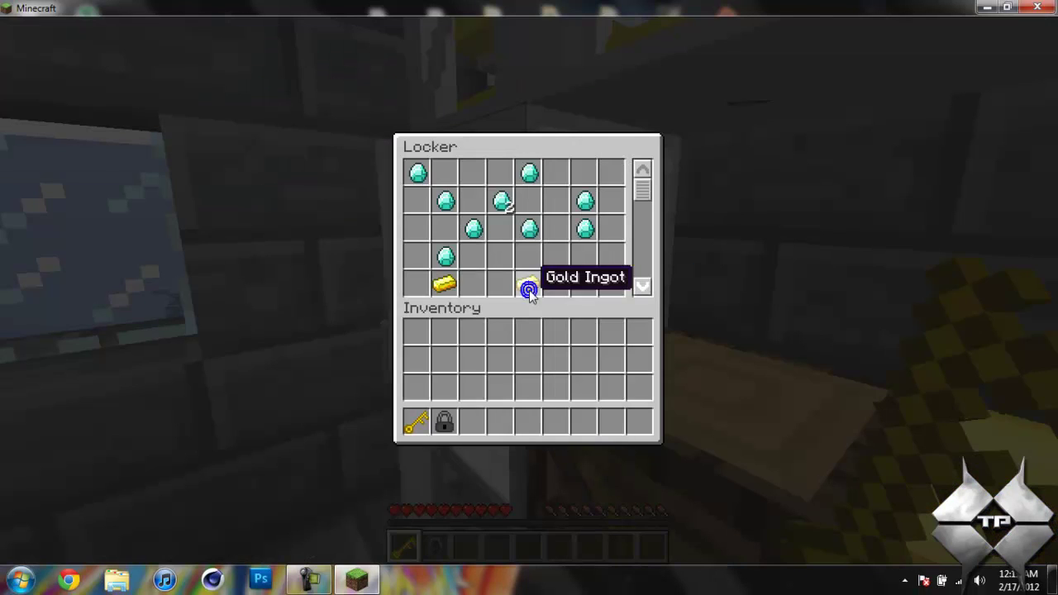
left_click(643, 286)
left_click(642, 286)
left_click(643, 286)
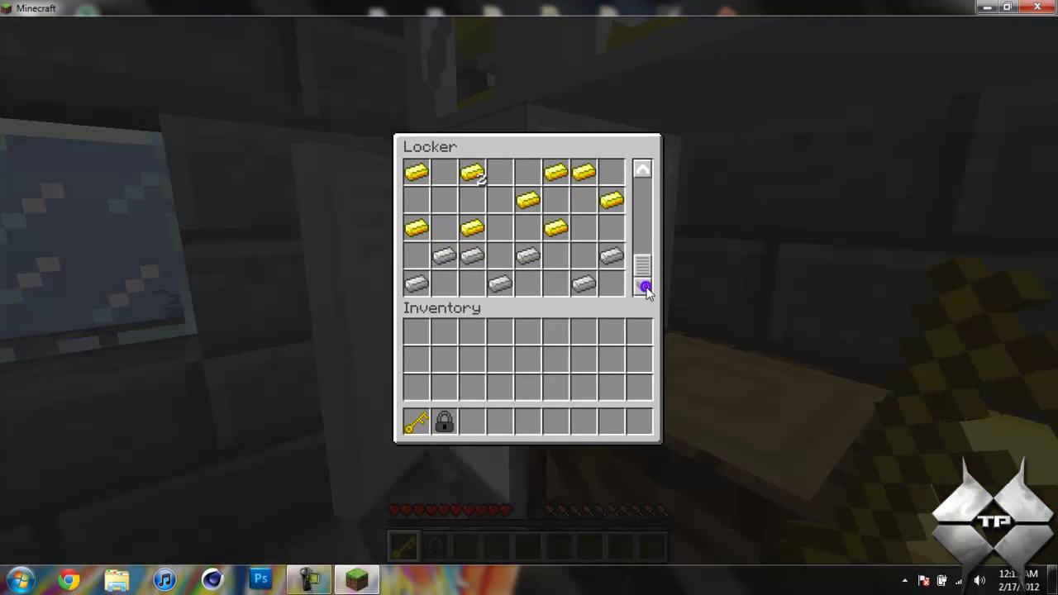
left_click(643, 170)
left_click(643, 170)
left_click(643, 170)
left_click(643, 170)
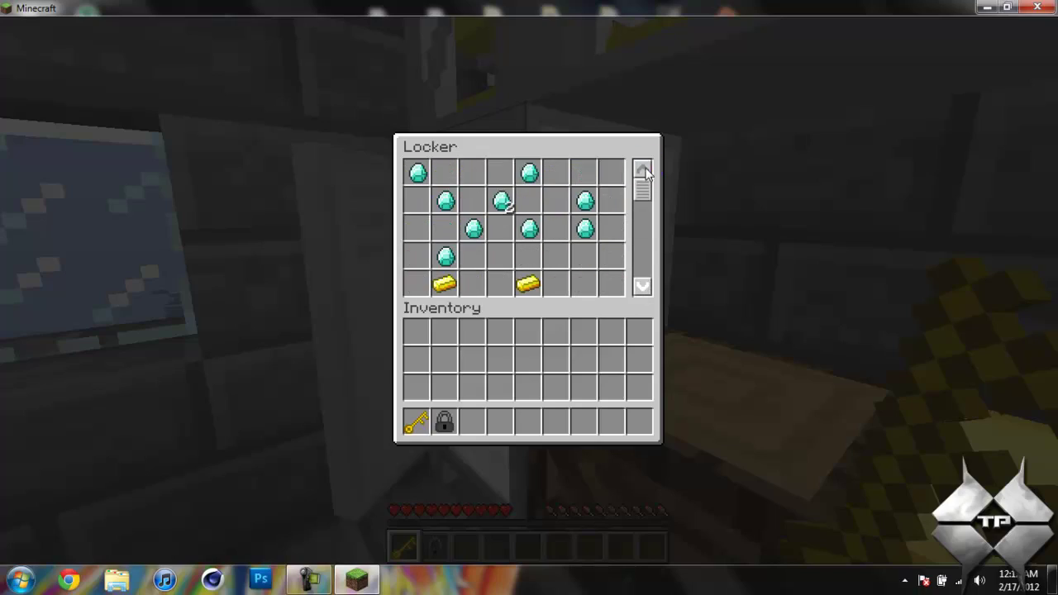
key("Escape")
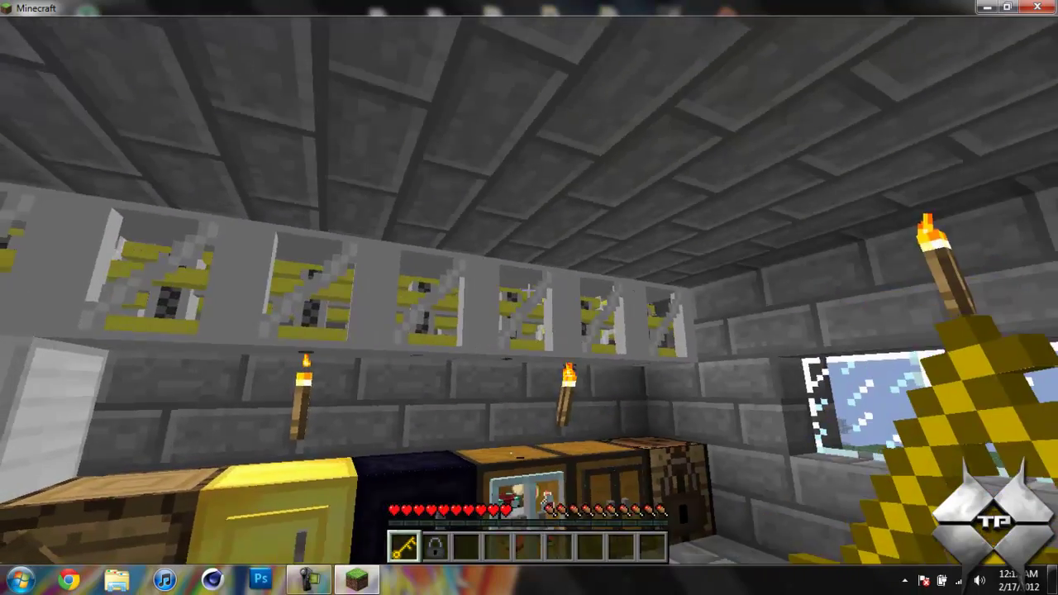
Open the shelf tower and cycle through its levels up to 4/4
right_click(529, 298)
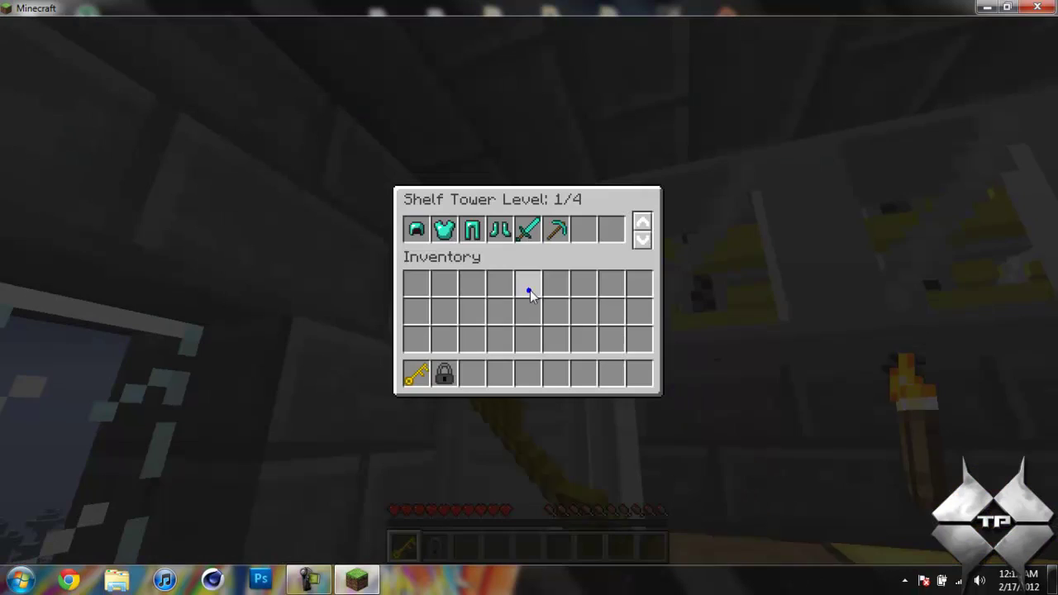
left_click(645, 242)
left_click(645, 243)
left_click(645, 243)
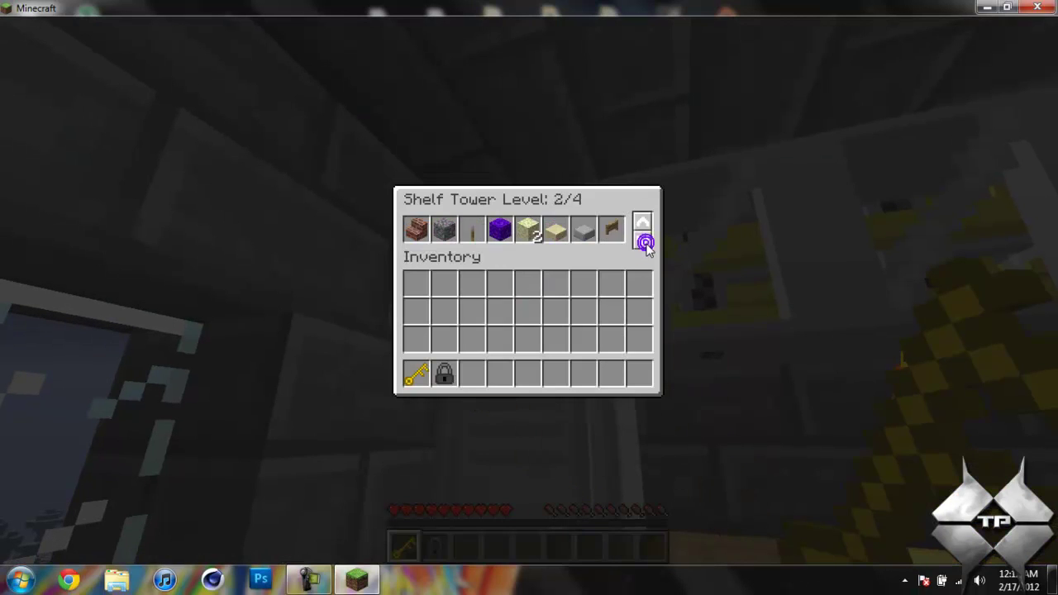
left_click(645, 243)
left_click(645, 243)
key("Escape")
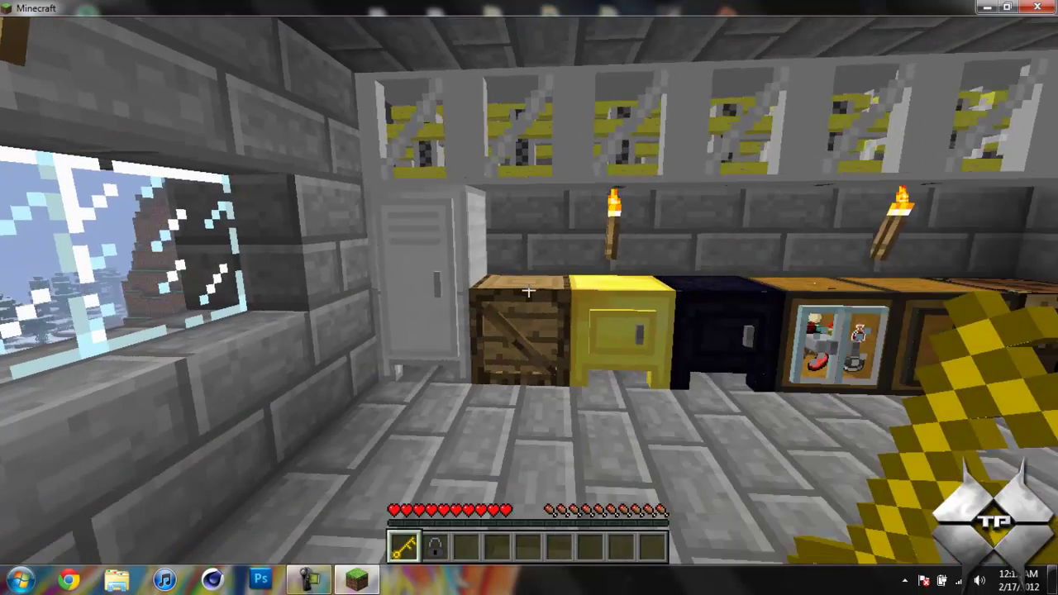
Set a combination on the lock at the Locksmith Workbench and return it to the hotbar
key("w")
key("2")
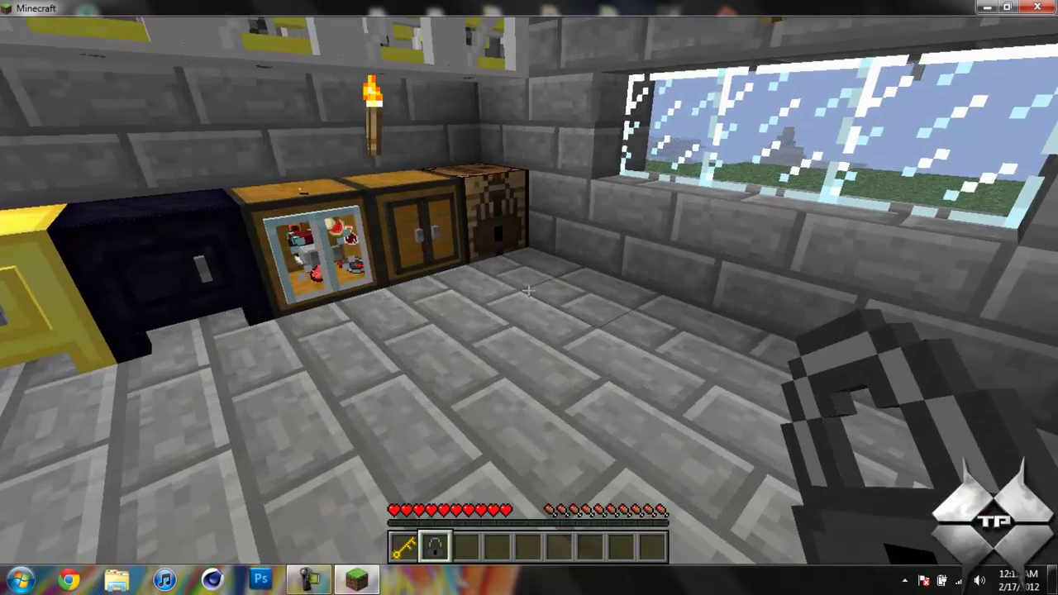
key("w")
right_click(529, 290)
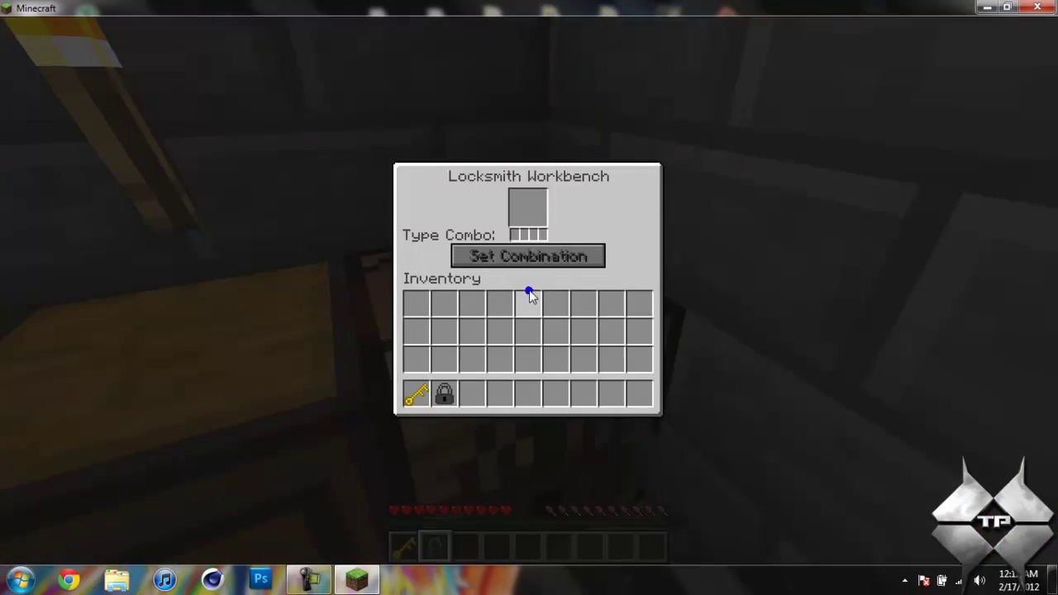
left_click(444, 394)
left_click(533, 208)
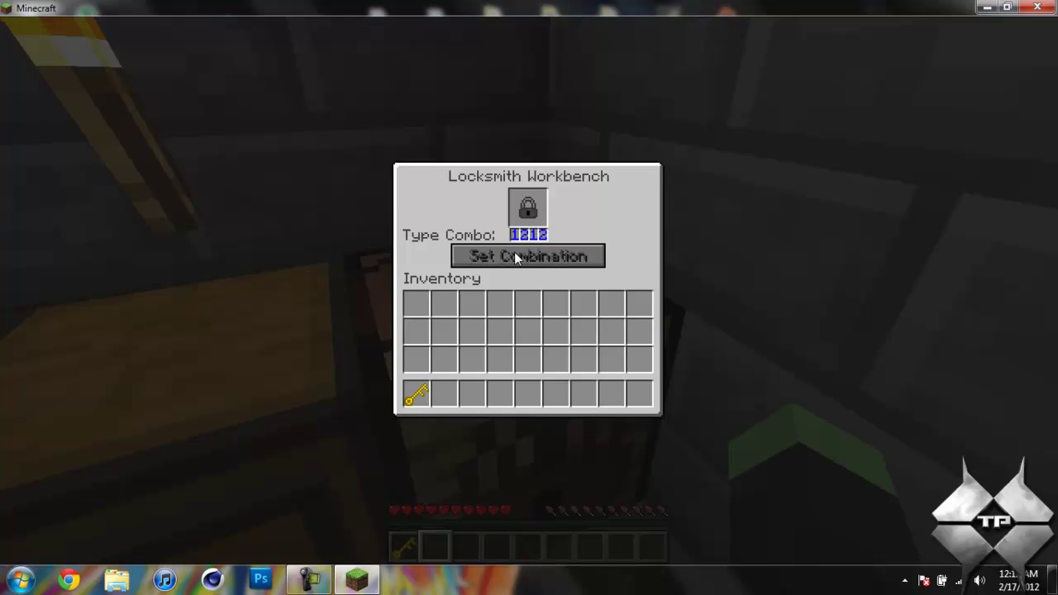
left_click(515, 255)
left_click(537, 212)
left_click(443, 394)
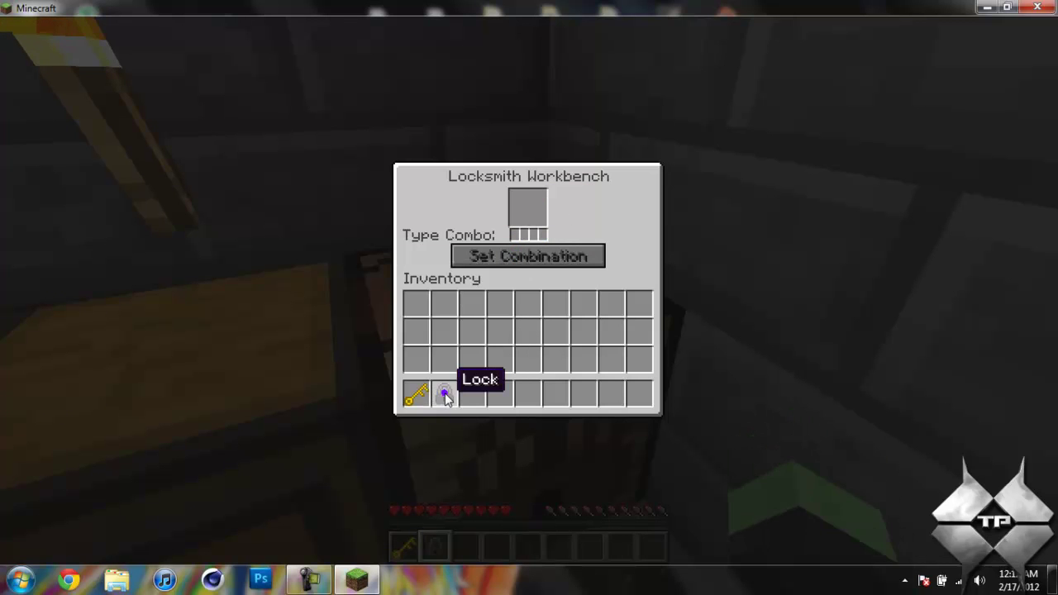
Fit the lock onto the double chest and try the key on it
key("Escape")
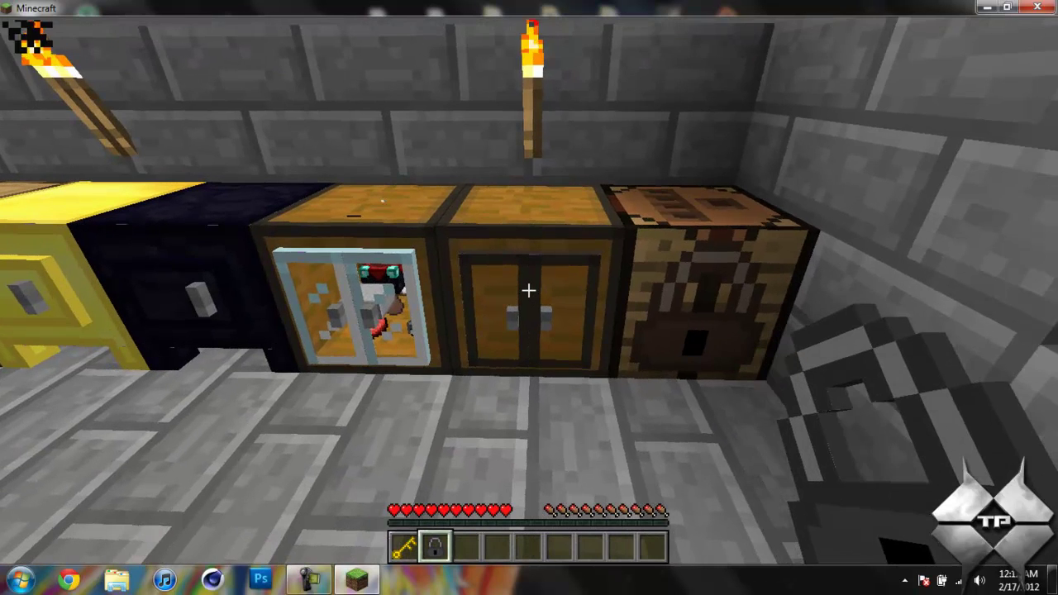
right_click(528, 290)
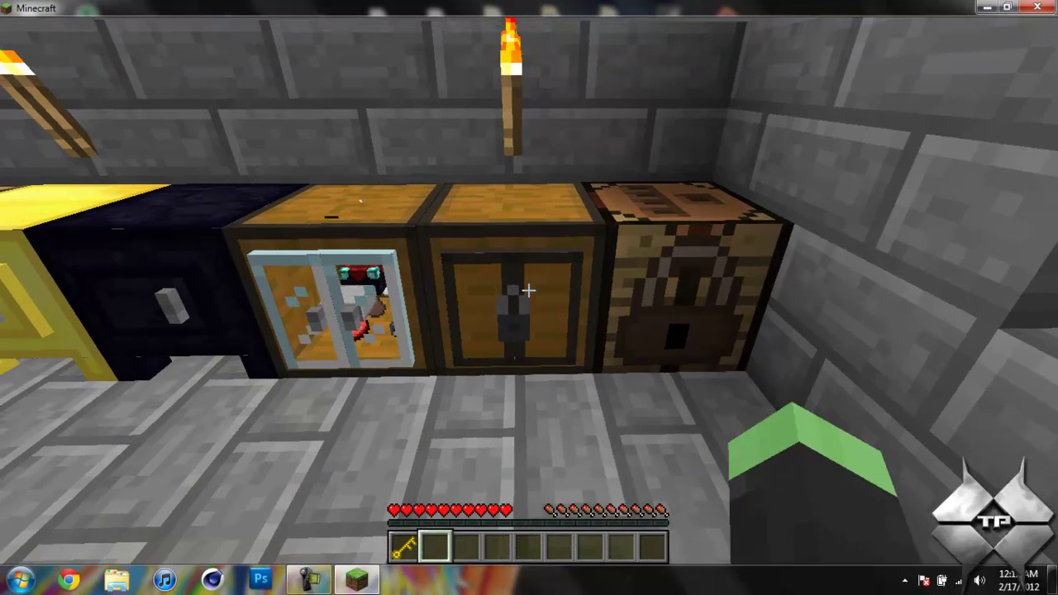
key("1")
right_click(528, 290)
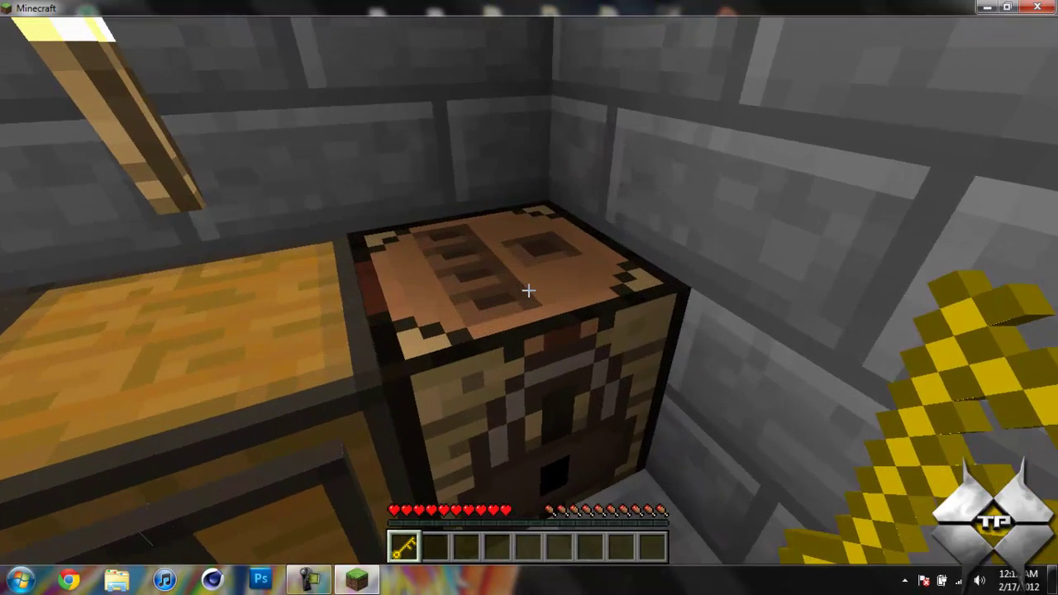
Program the key with combination 1234 at the Locksmith Workbench and put it back in the hotbar
right_click(529, 290)
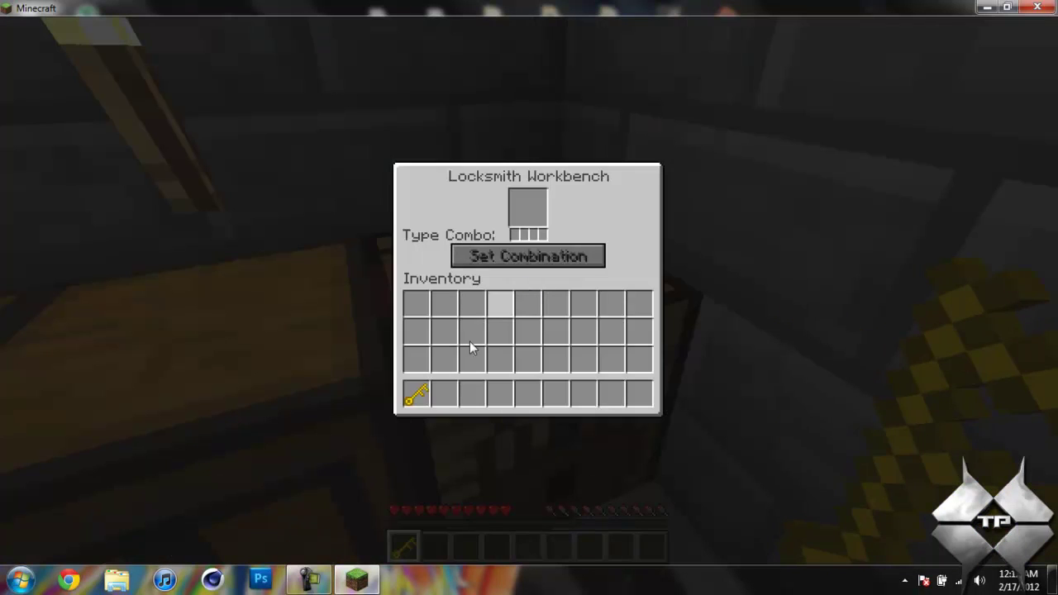
left_click(415, 395)
left_click(527, 208)
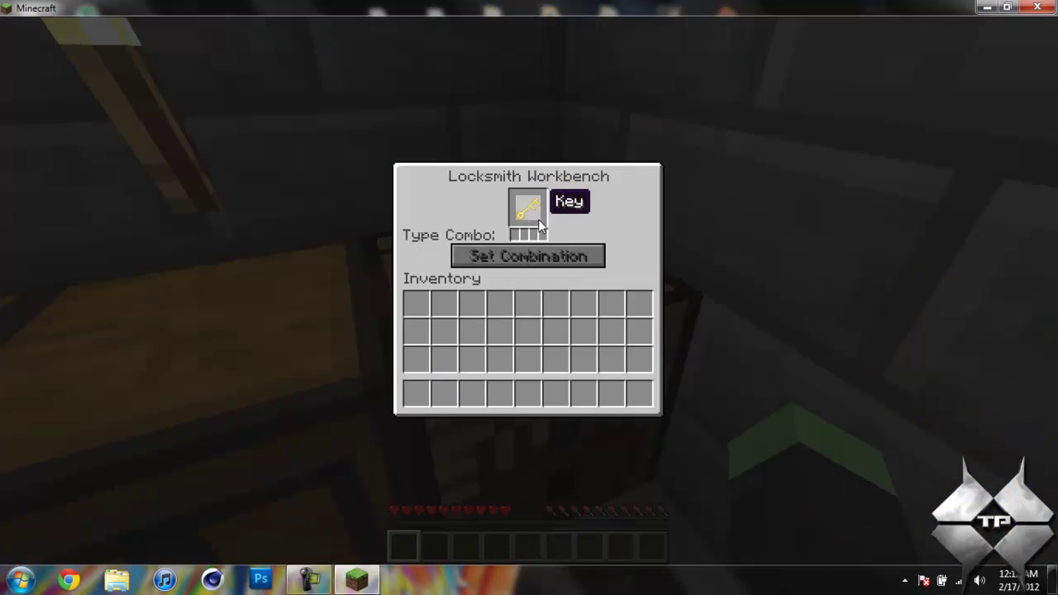
type("1234")
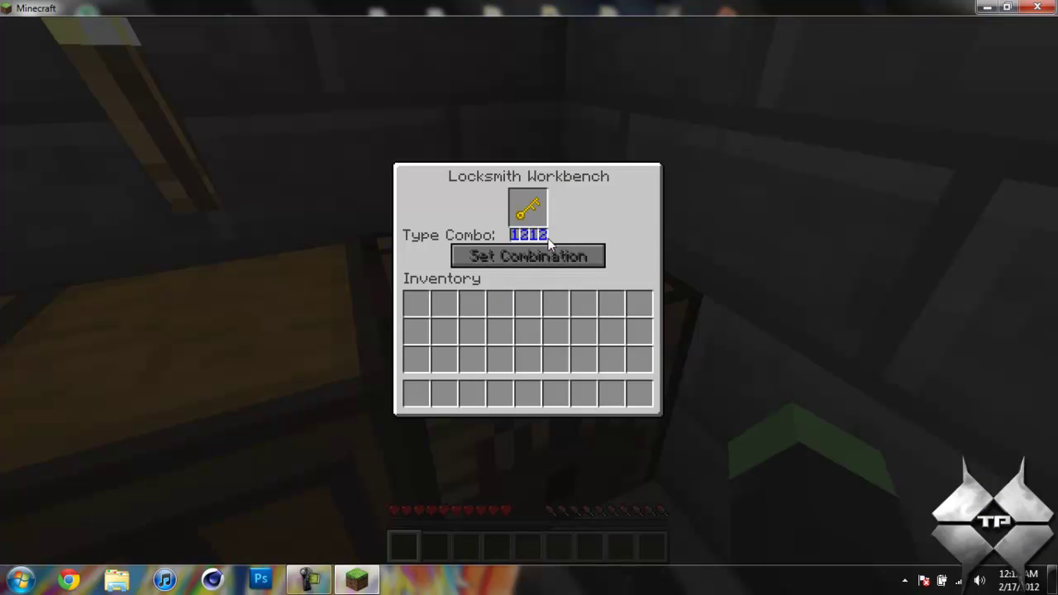
left_click(541, 253)
left_click(532, 209)
left_click(416, 393)
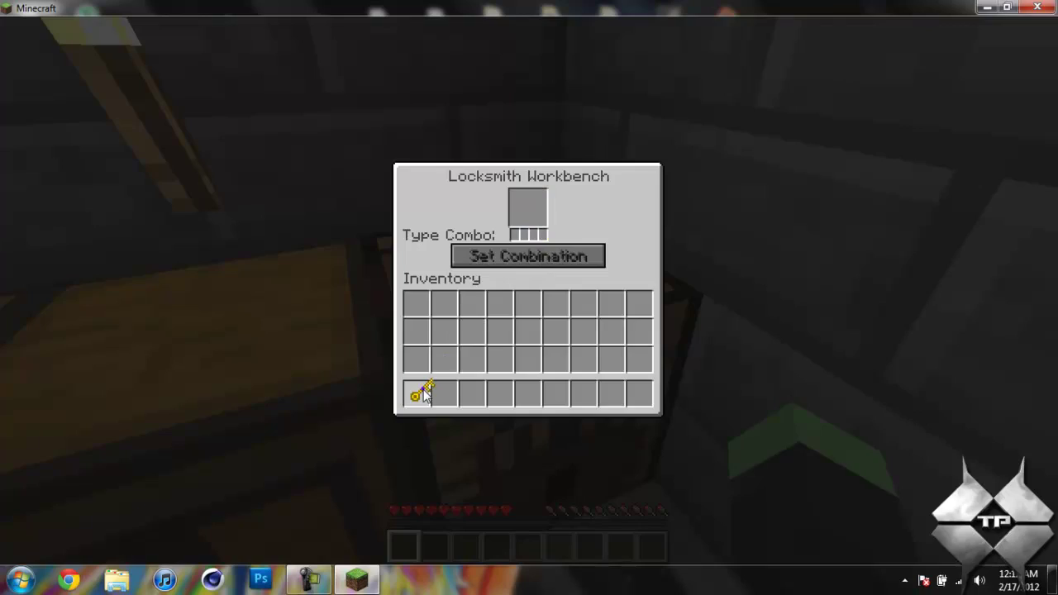
key("Escape")
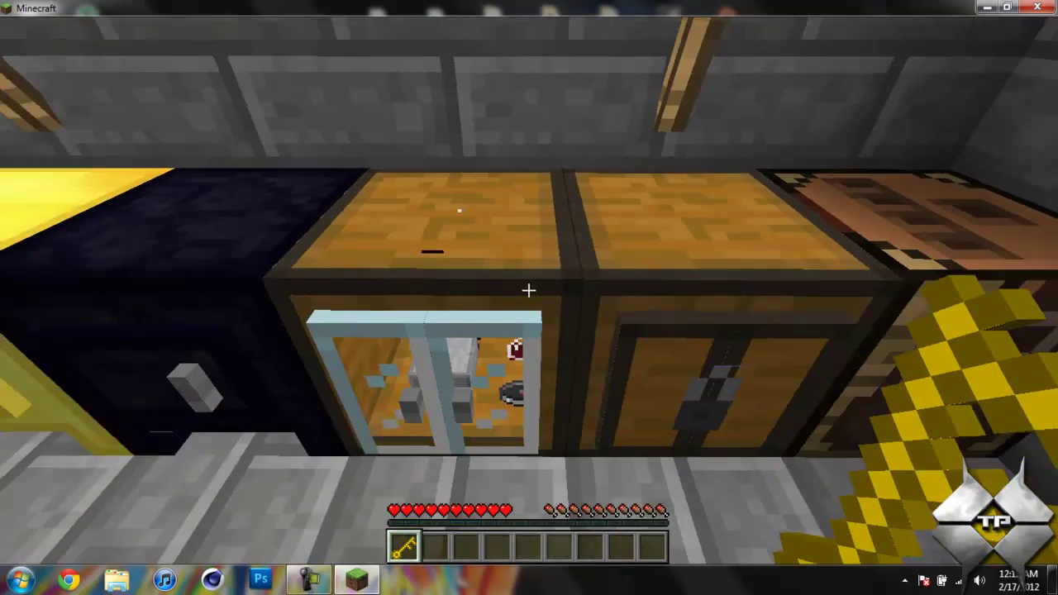
Open the locked wooden locker twice with the programmed key, then back away from the row
right_click(529, 291)
key("Escape")
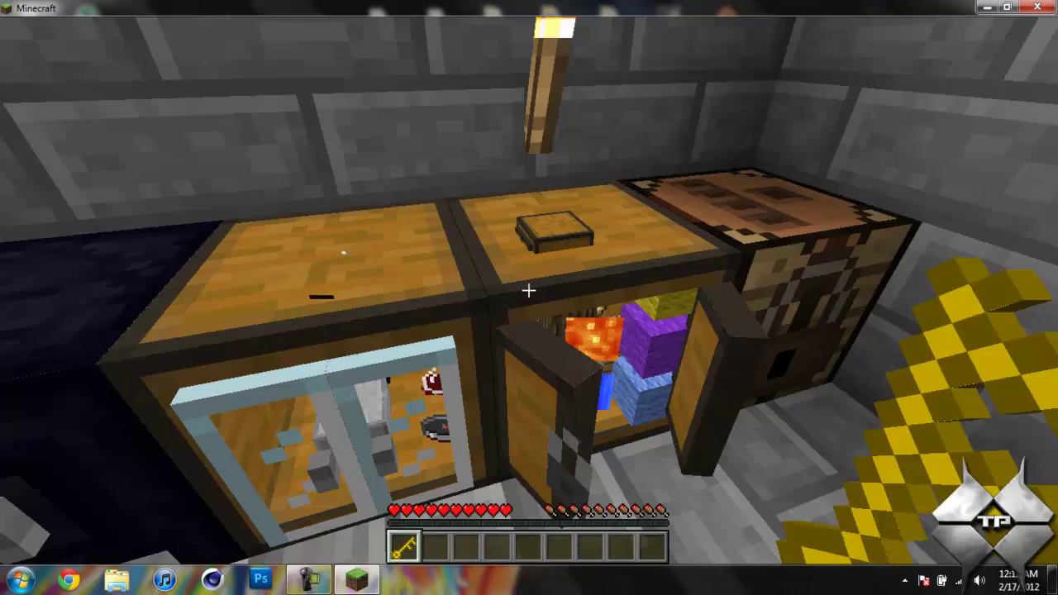
scroll(529, 297, "down", 1)
scroll(529, 291, "down", 1)
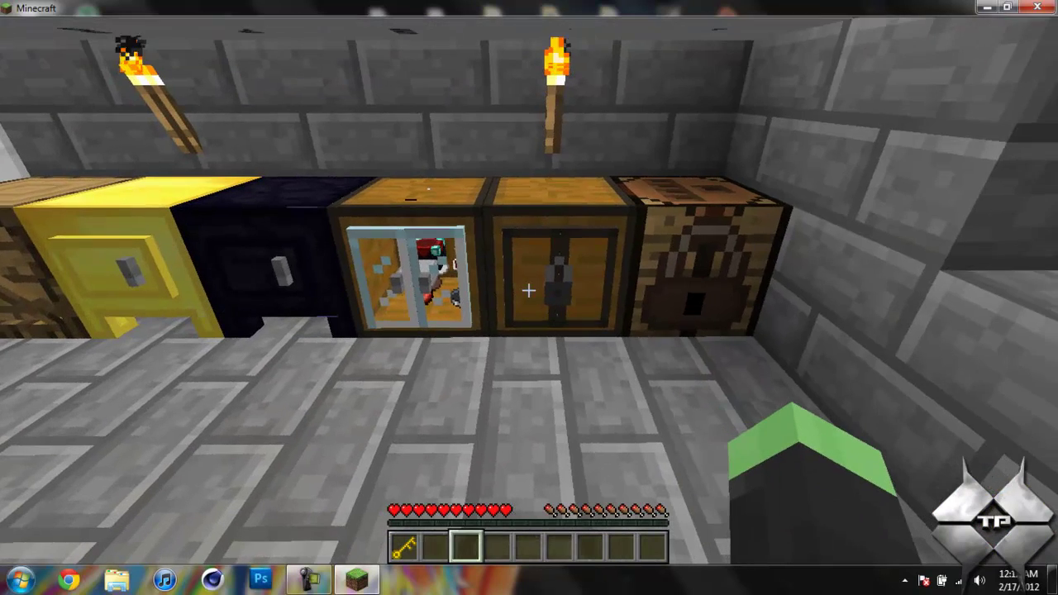
scroll(529, 291, "down", 1)
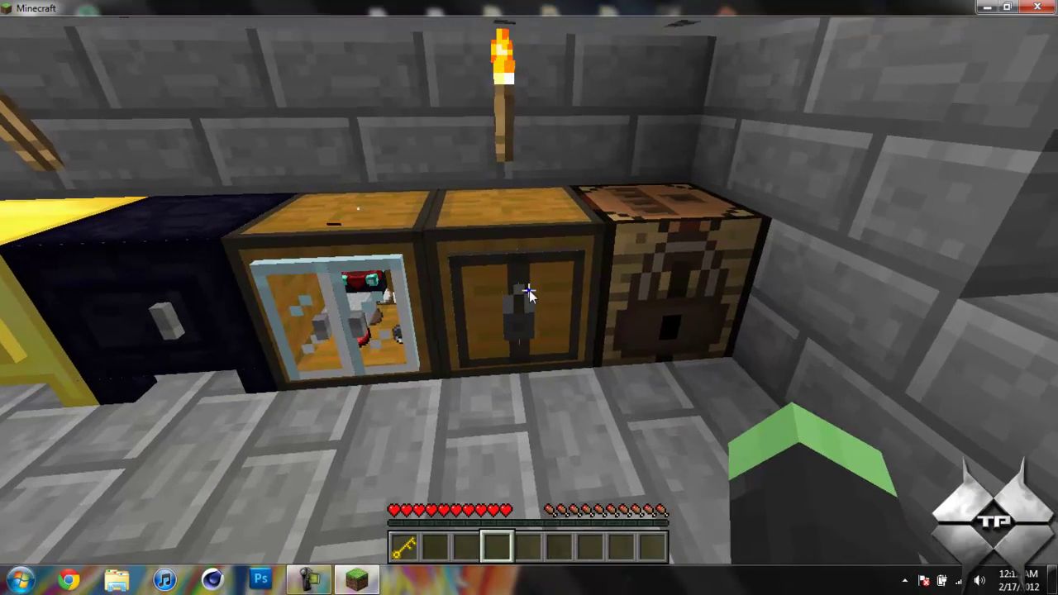
right_click(529, 291)
key("Escape")
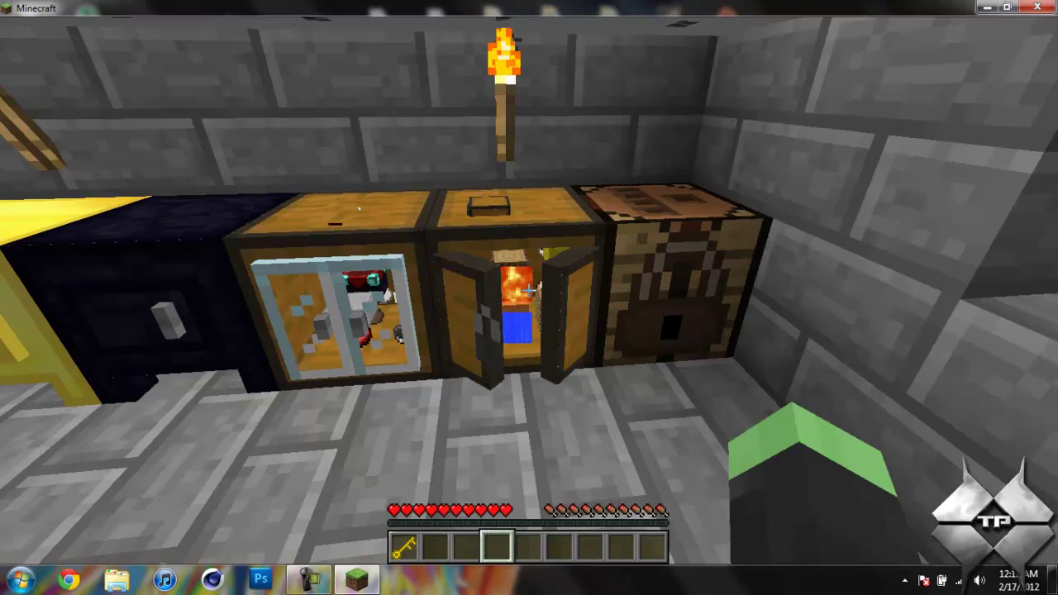
key("s")
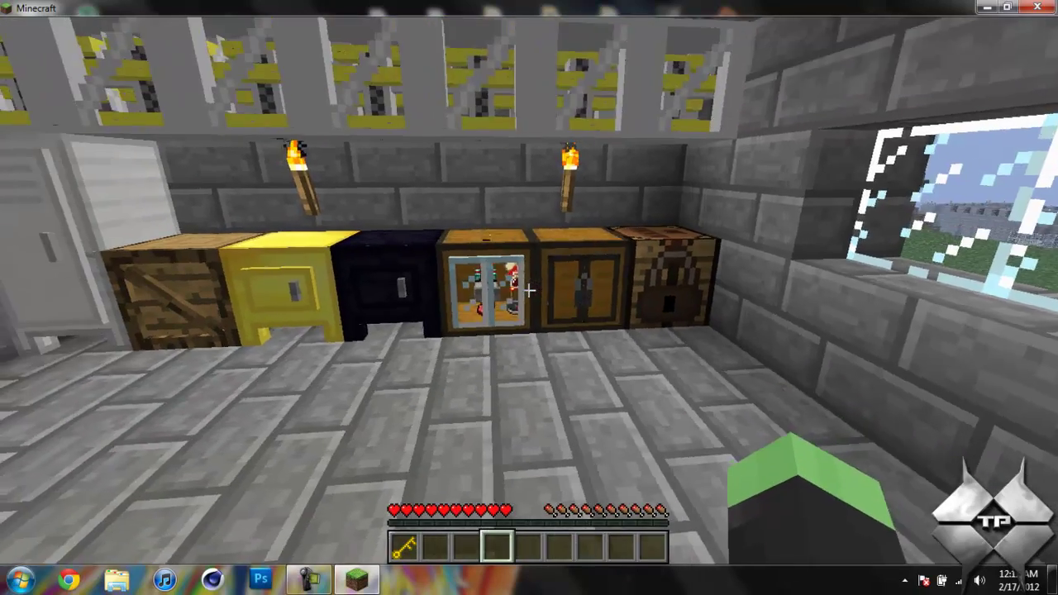
key("s")
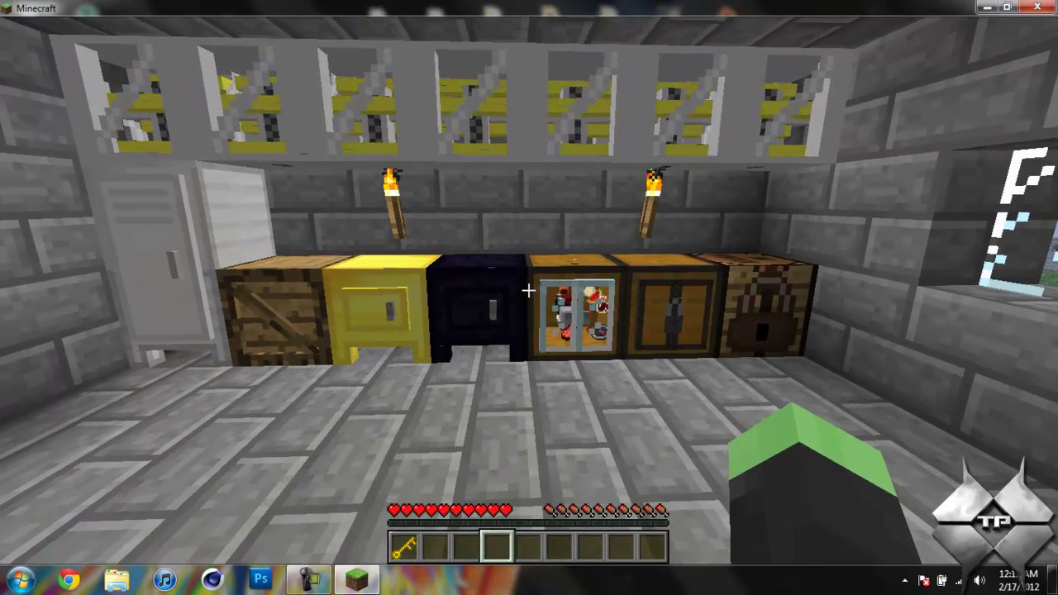
Save the world and quit Minecraft to the desktop
key("Escape")
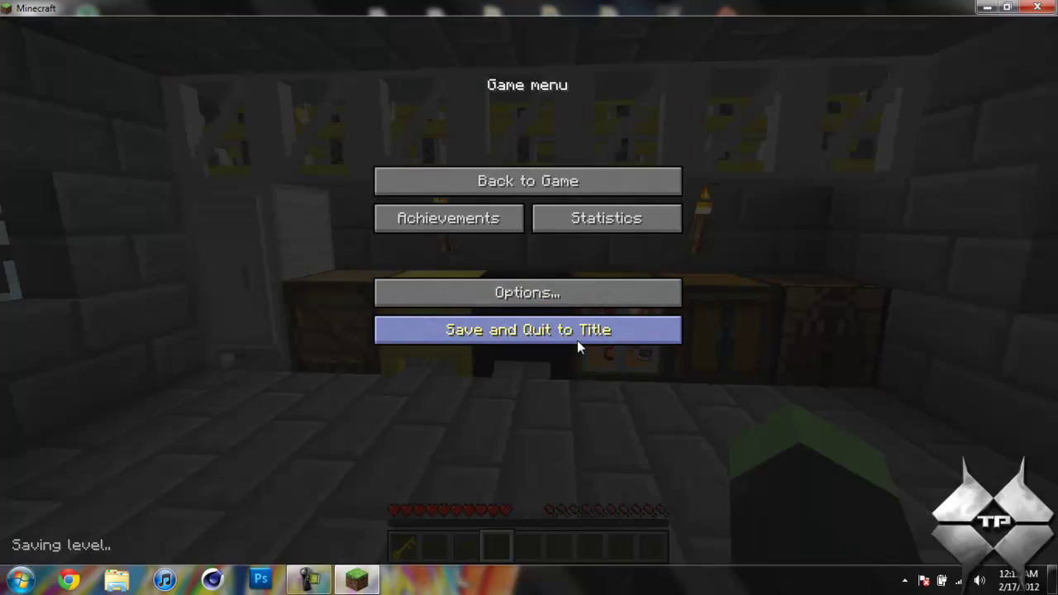
left_click(576, 334)
left_click(596, 380)
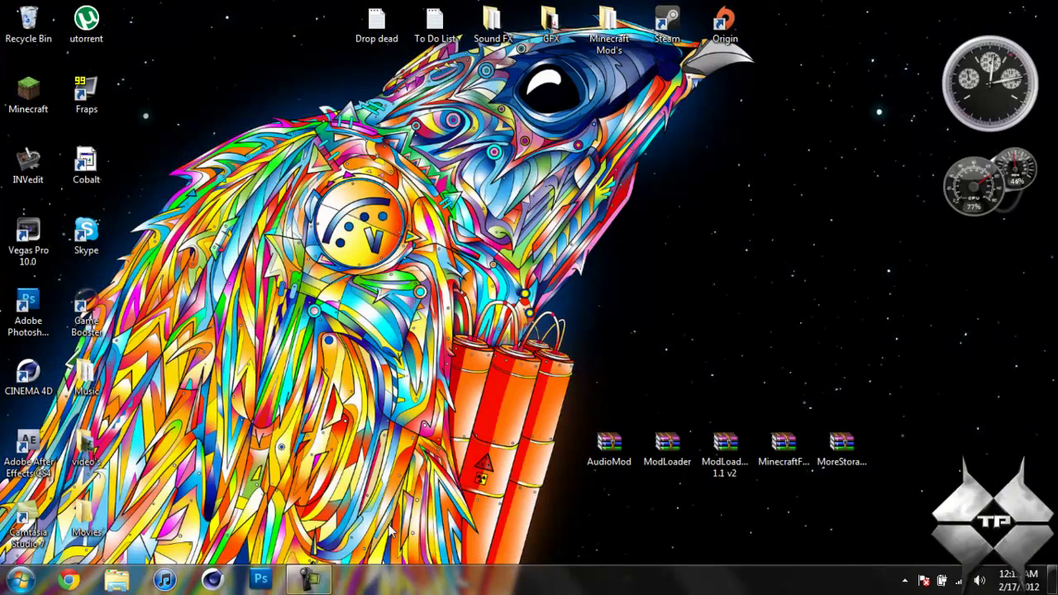
Select the five mod archives, including ModLoader and MoreStorage v1.4.2, together on the desktop
mouse_move(314, 589)
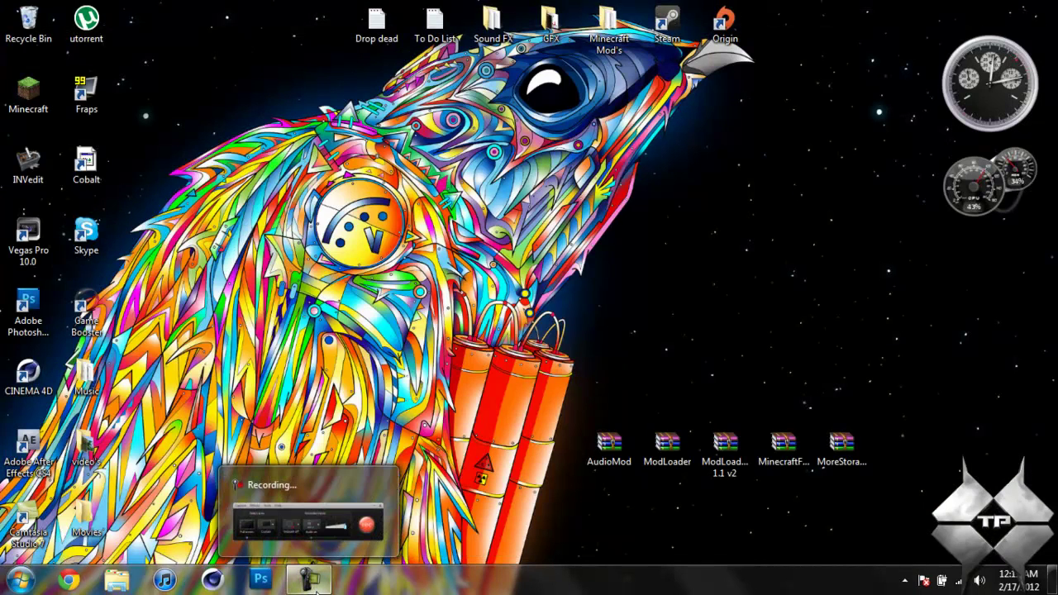
left_click(316, 589)
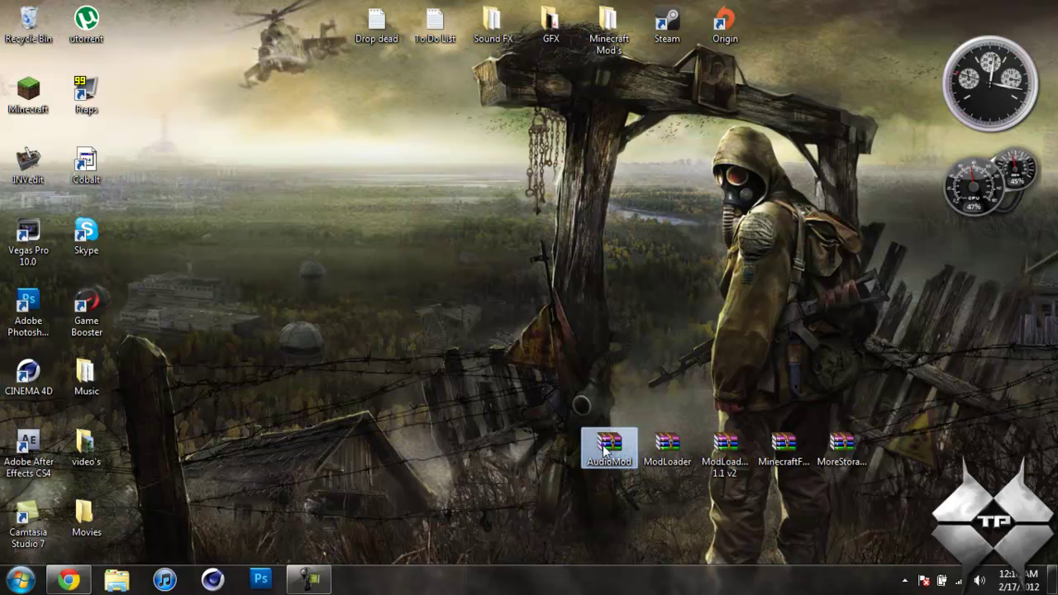
double_click(692, 446)
left_click(713, 456)
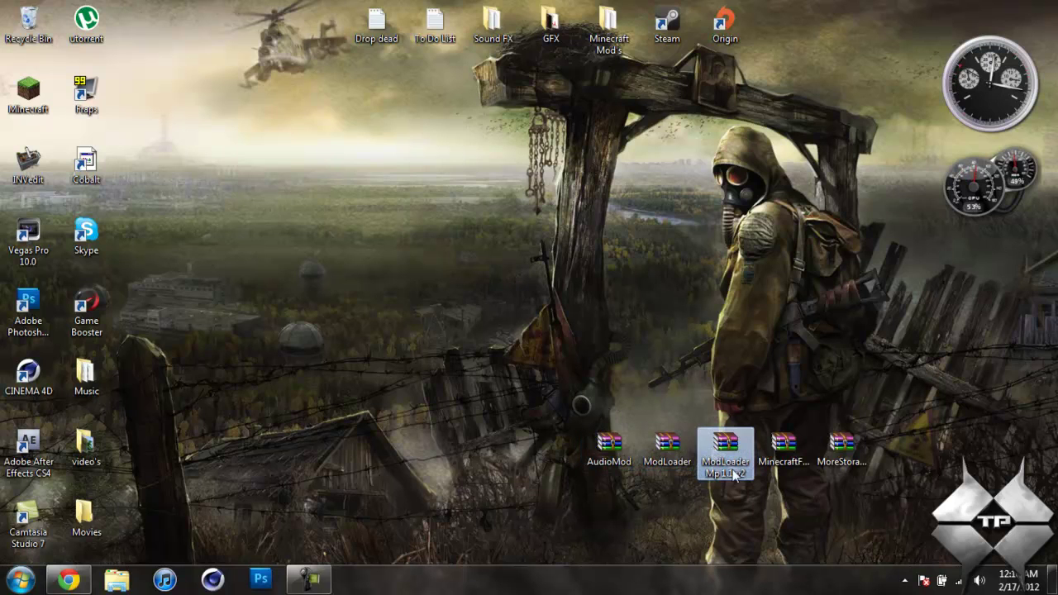
left_click(779, 450)
left_click(832, 457)
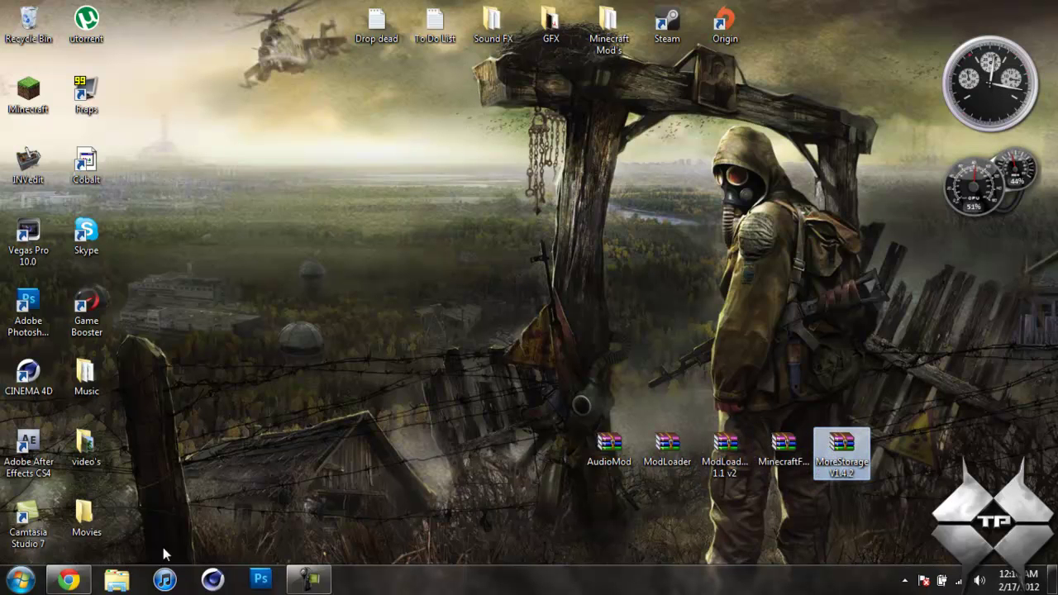
left_click_drag(537, 385, 894, 482)
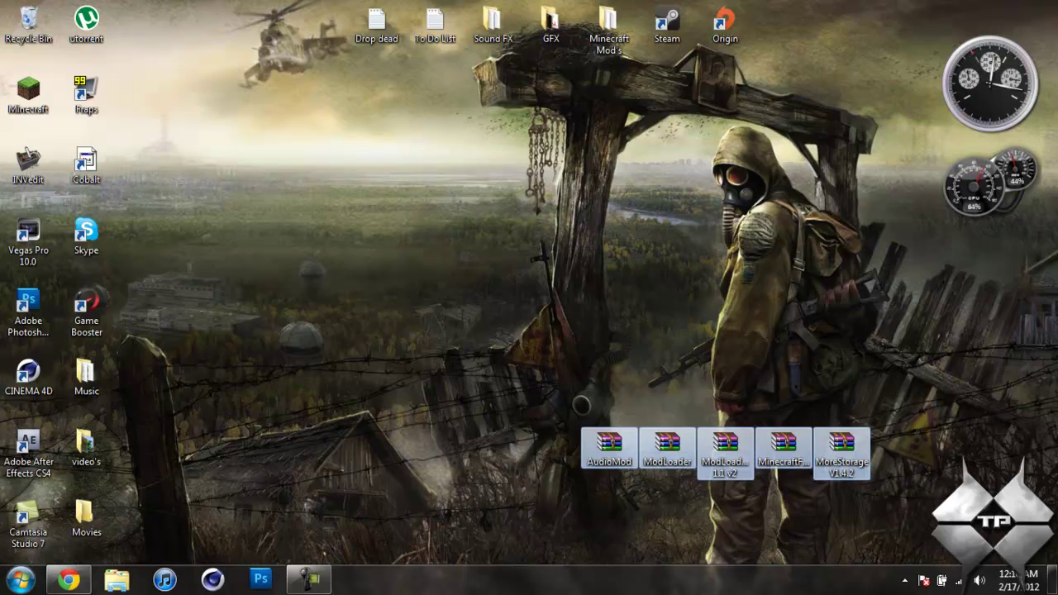
Bring Chrome back and look over the Risugami's, Flan's and Forge tabs before returning to More Storage
left_click(69, 579)
left_click(266, 10)
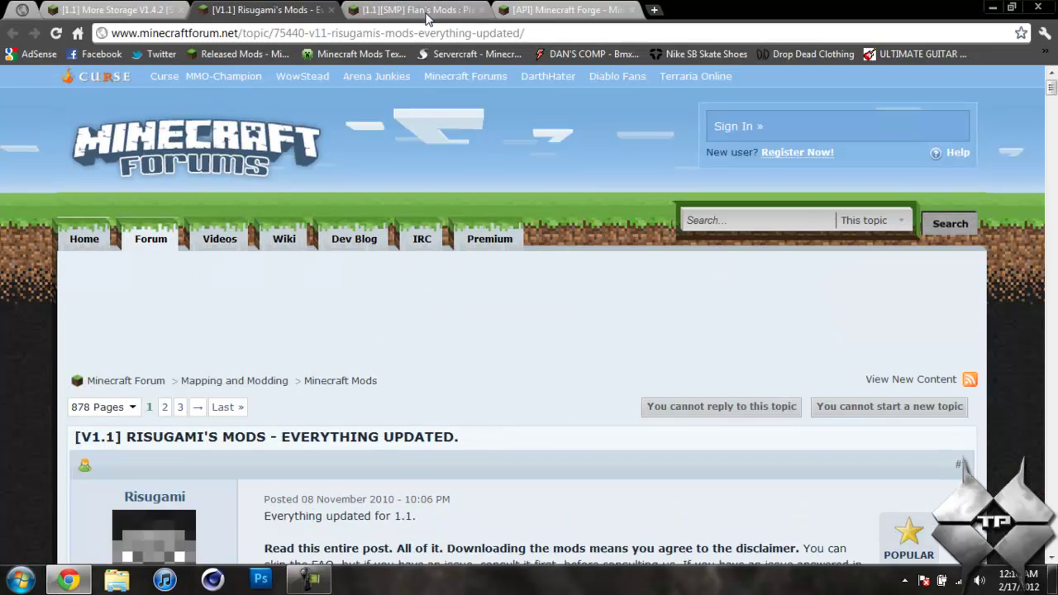
left_click(417, 10)
left_click(580, 10)
left_click(75, 8)
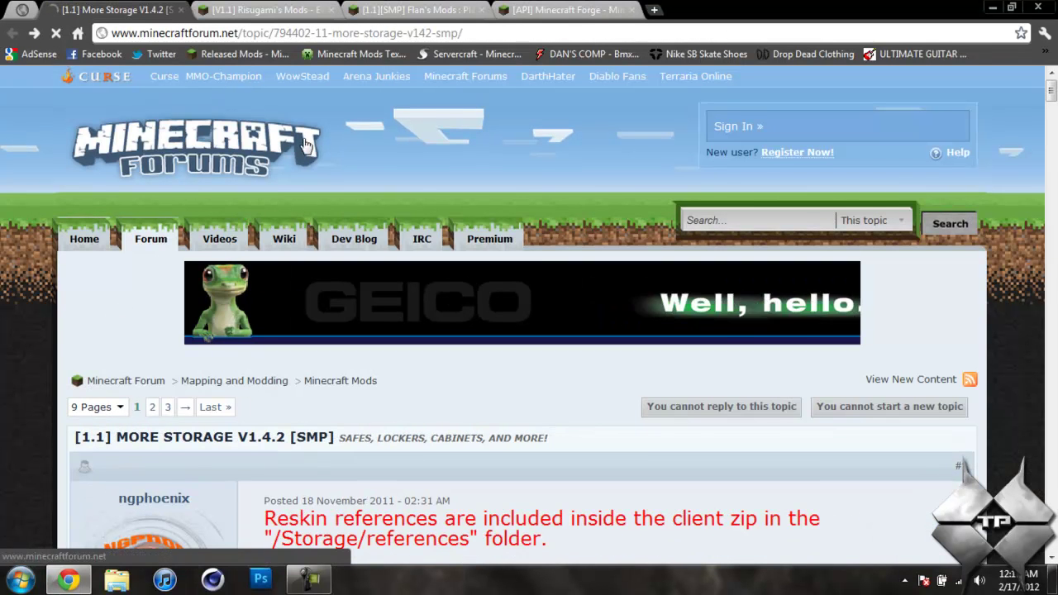
Review the More Storage crafting recipes and download page, then move to the V1.1 mods thread
scroll(552, 210, "down", 3)
scroll(553, 211, "down", 9)
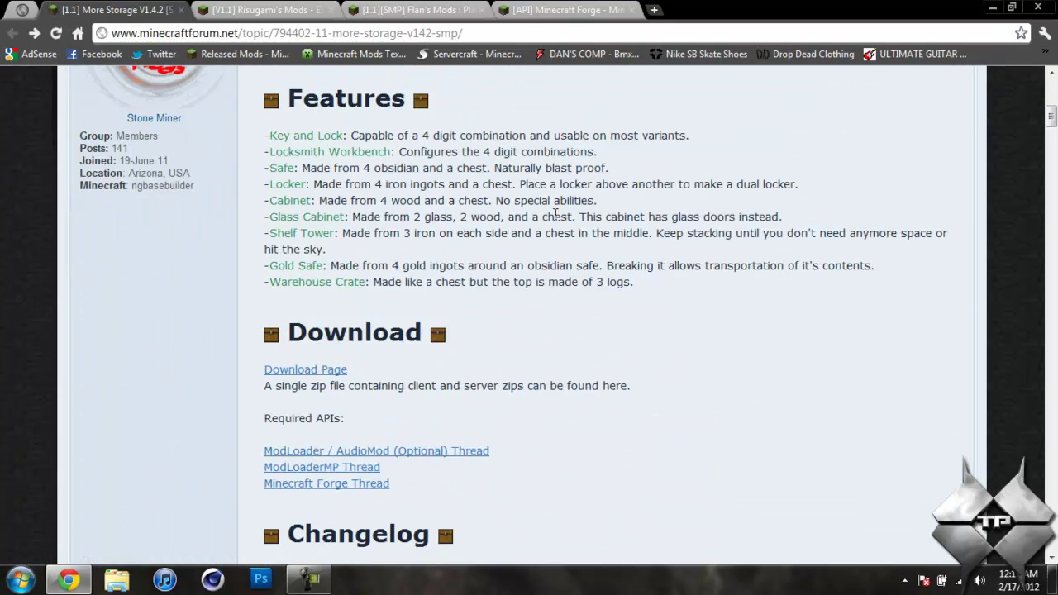
scroll(556, 221, "down", 2)
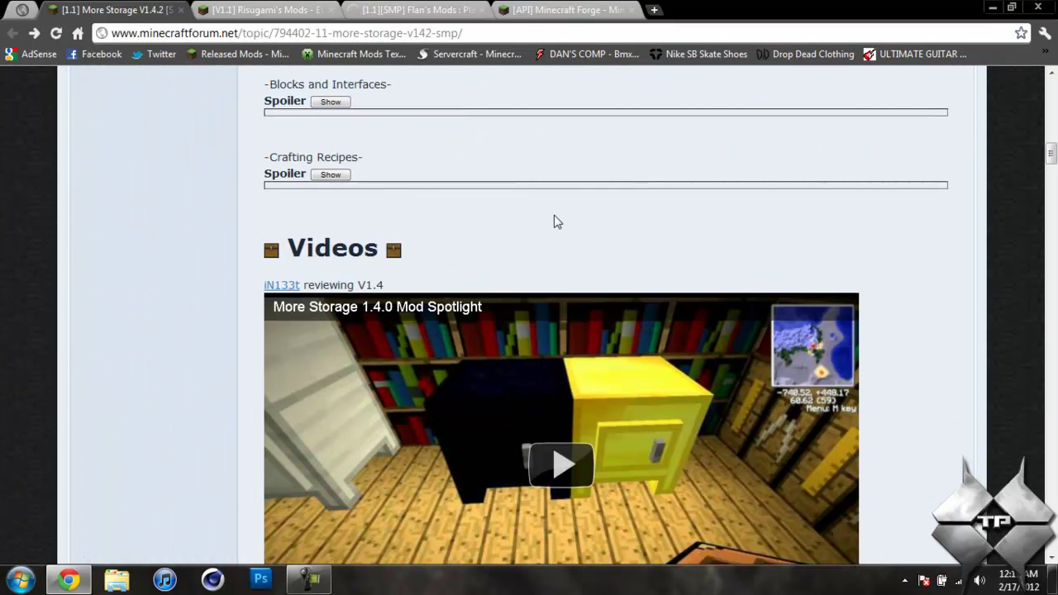
scroll(548, 271, "up", 1)
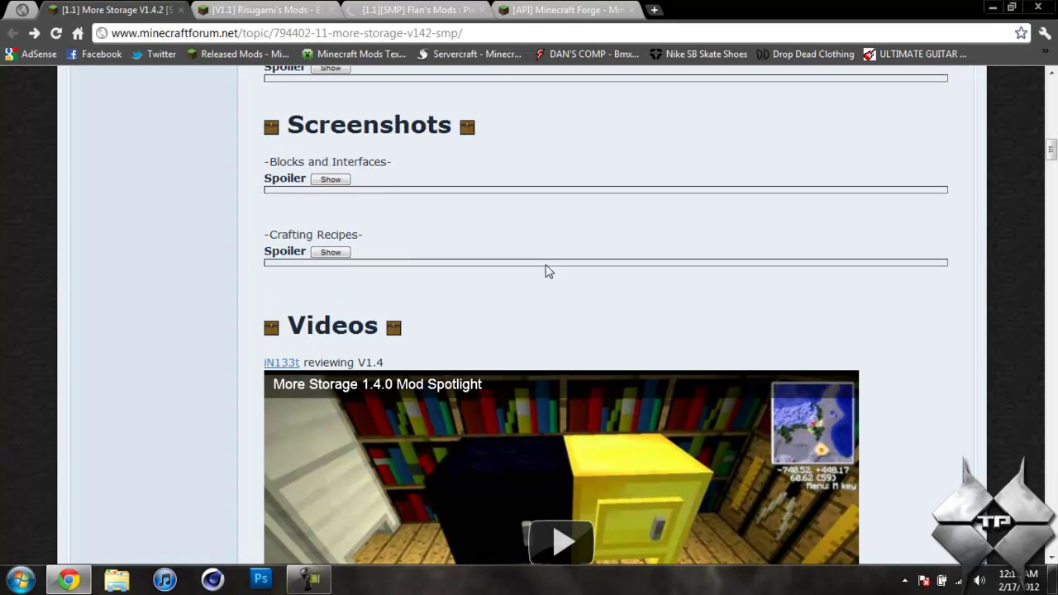
left_click(338, 252)
scroll(447, 249, "down", 4)
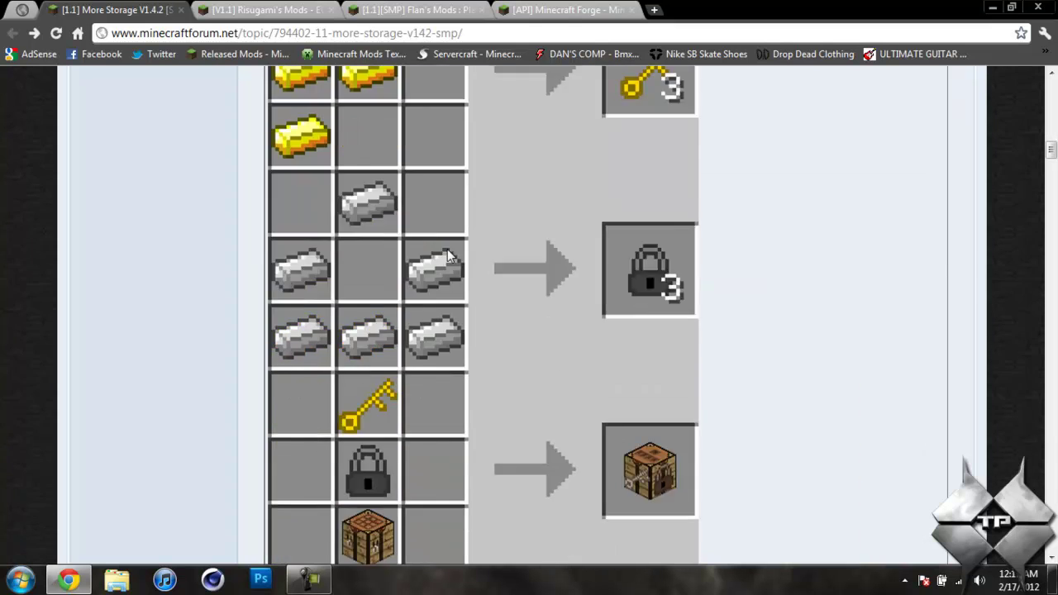
scroll(447, 248, "up", 12)
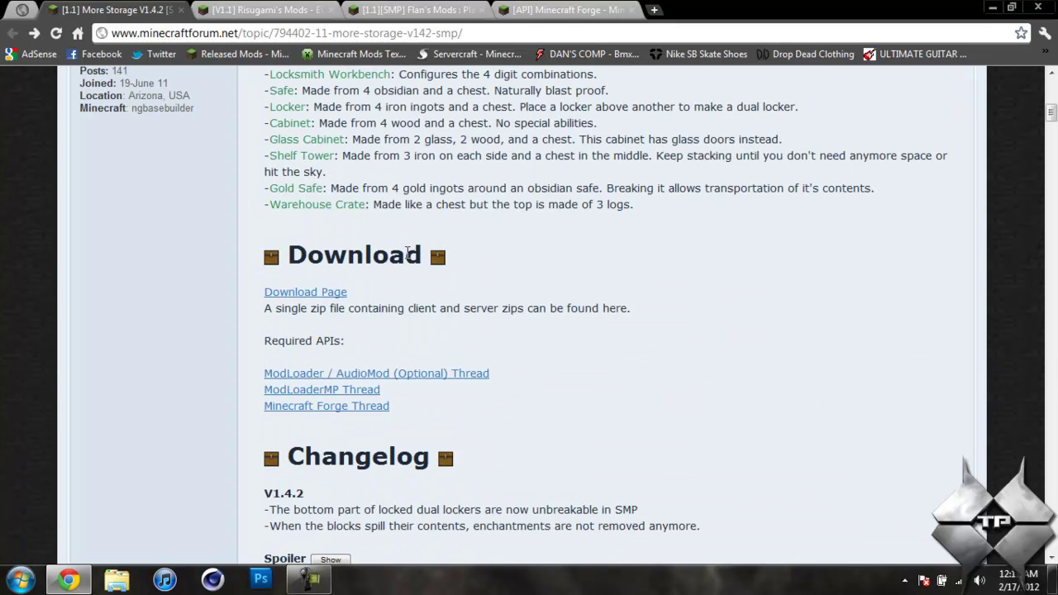
left_click(318, 294)
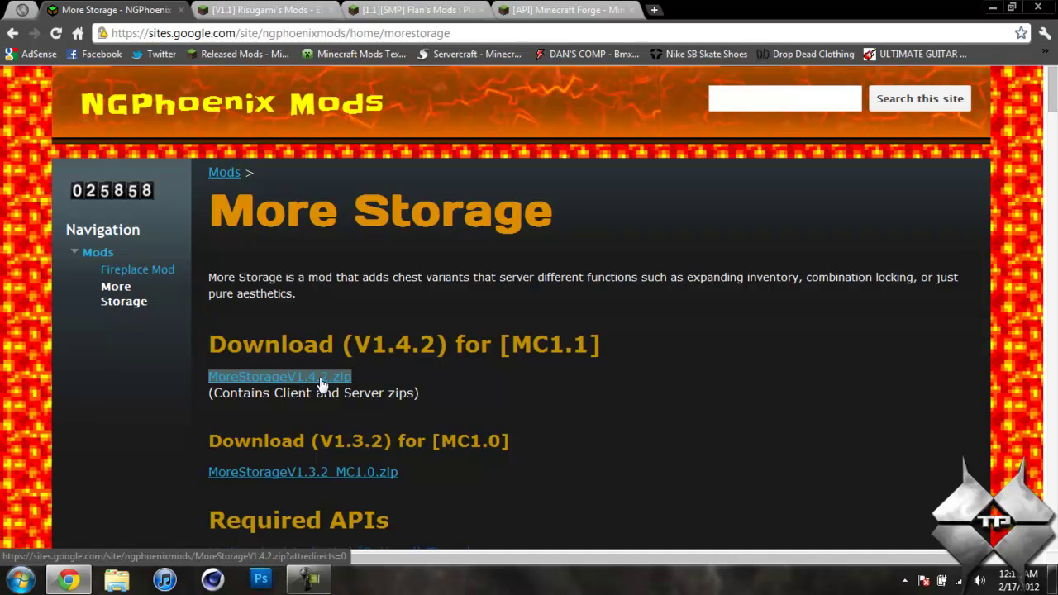
left_click(14, 35)
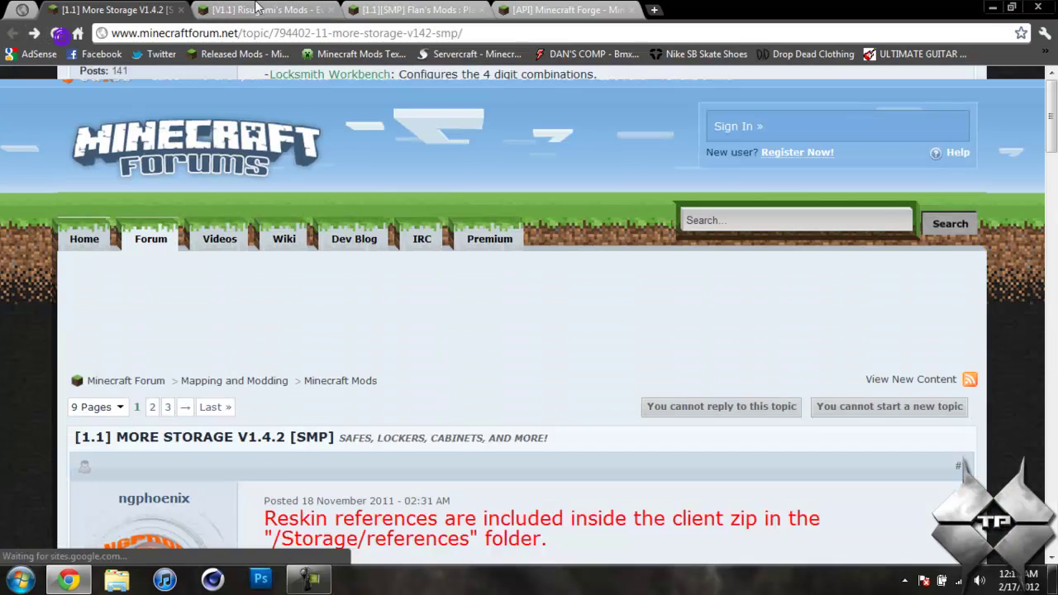
left_click(261, 10)
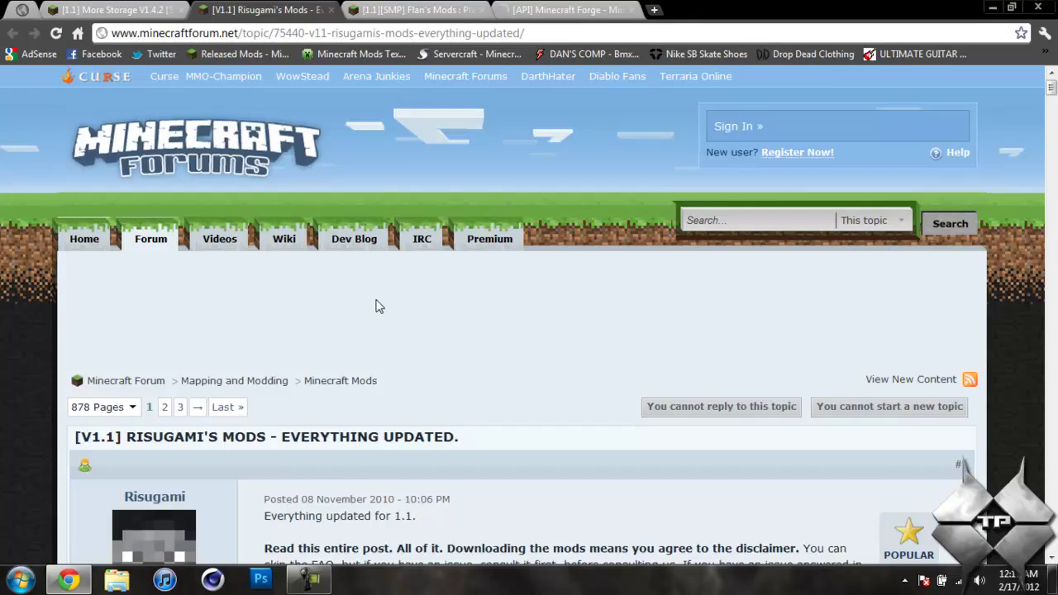
Scroll the Risugami's mods thread to the ModLoader and AudioMod download entries
scroll(376, 307, "down", 2)
scroll(335, 313, "down", 20)
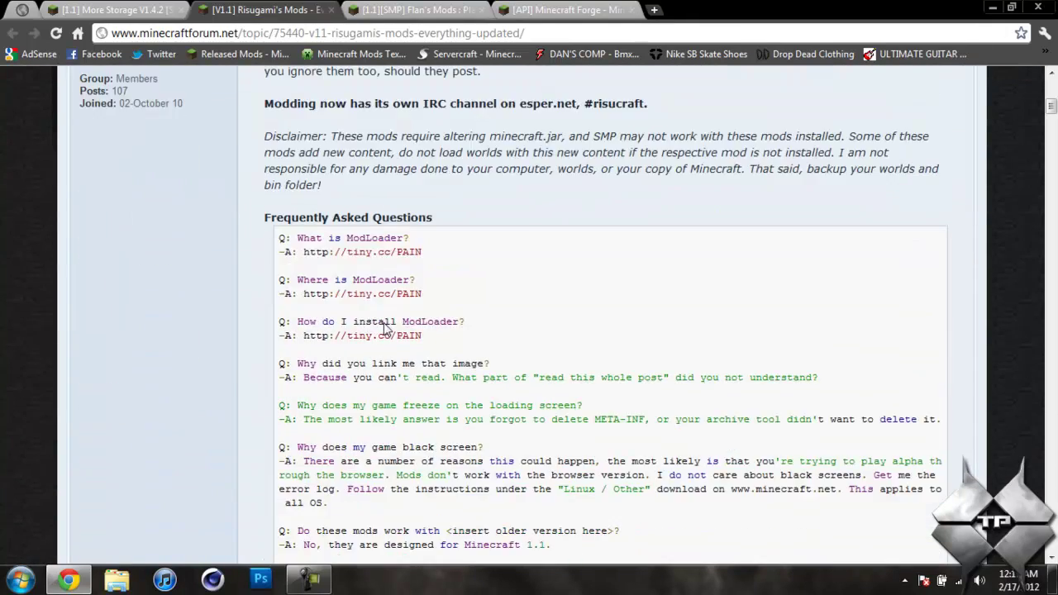
scroll(384, 323, "down", 4)
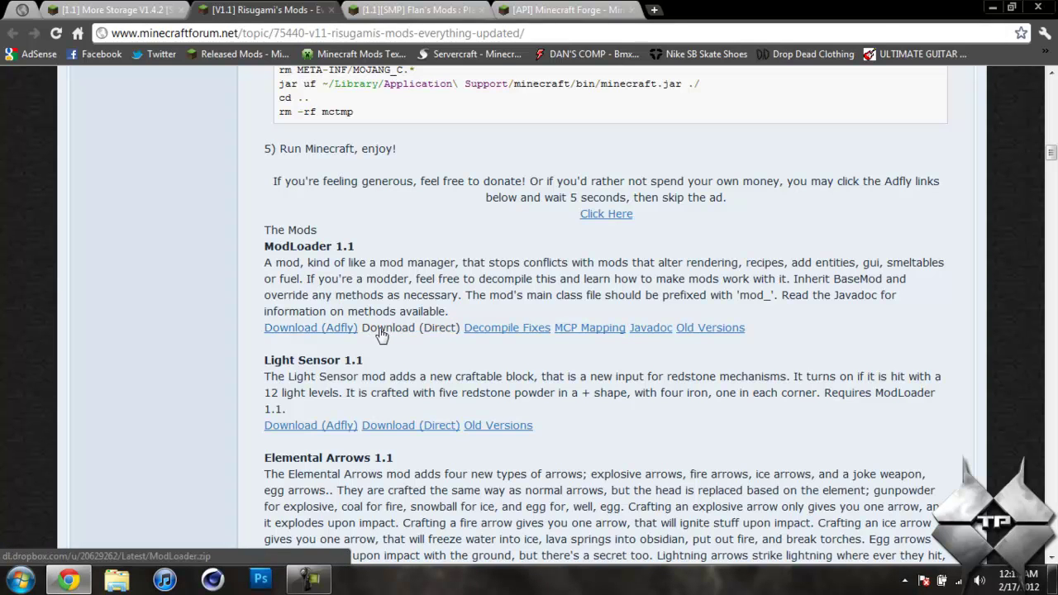
scroll(220, 326, "down", 10)
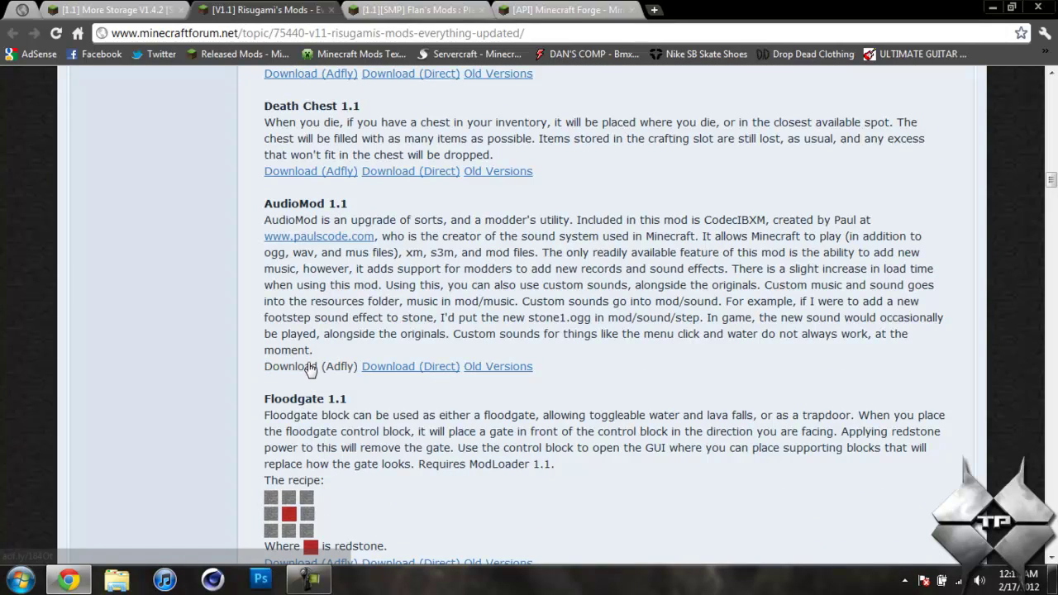
scroll(427, 363, "up", 20)
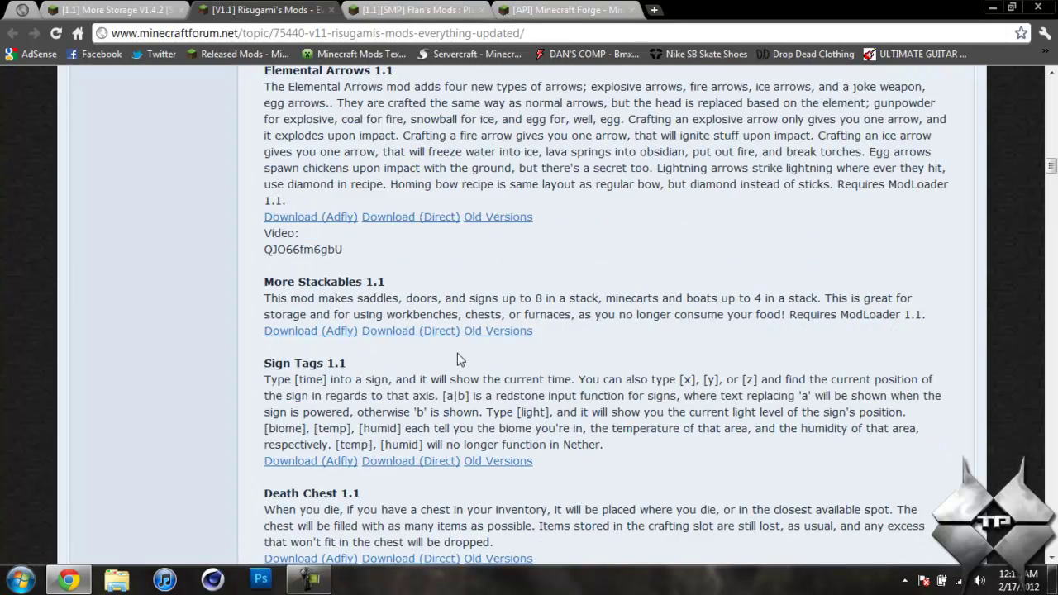
Jump to the ModLoaderMp section of the Flan's Mods thread, then bring up the Forge thread
left_click(418, 10)
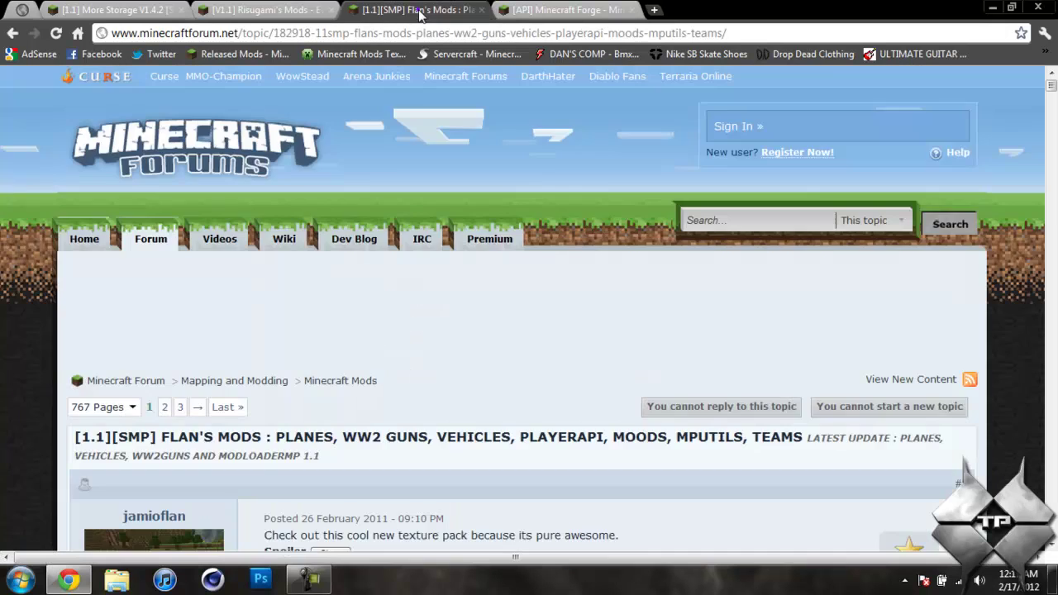
scroll(363, 207, "down", 4)
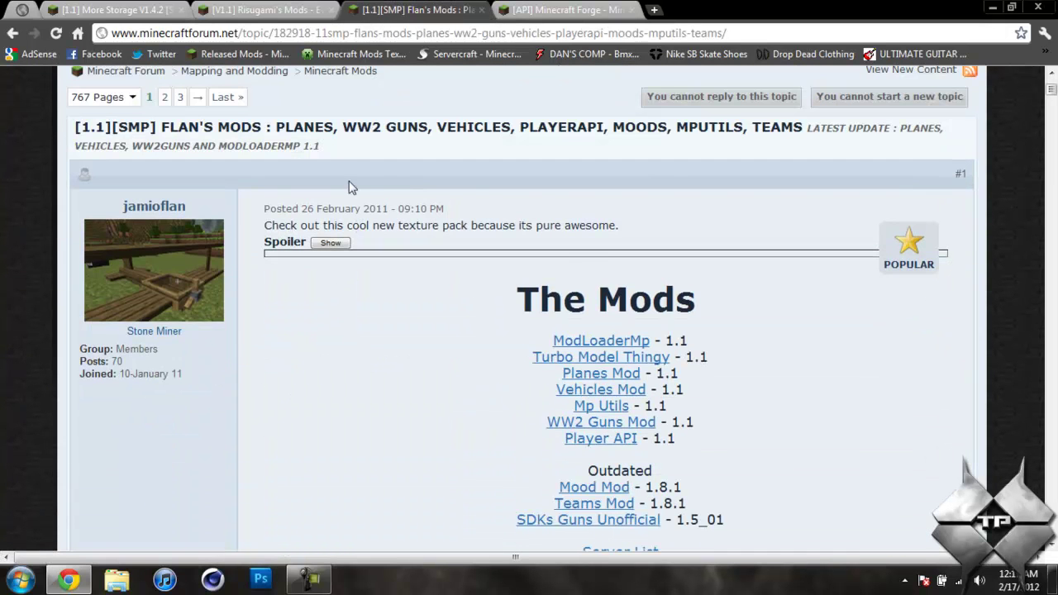
scroll(462, 243, "down", 1)
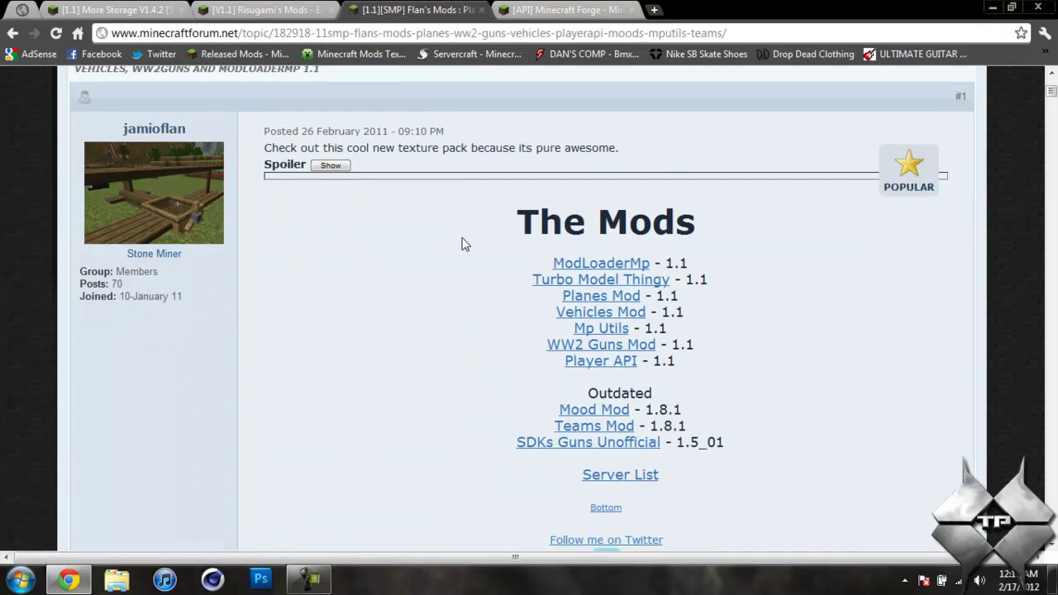
left_click(616, 265)
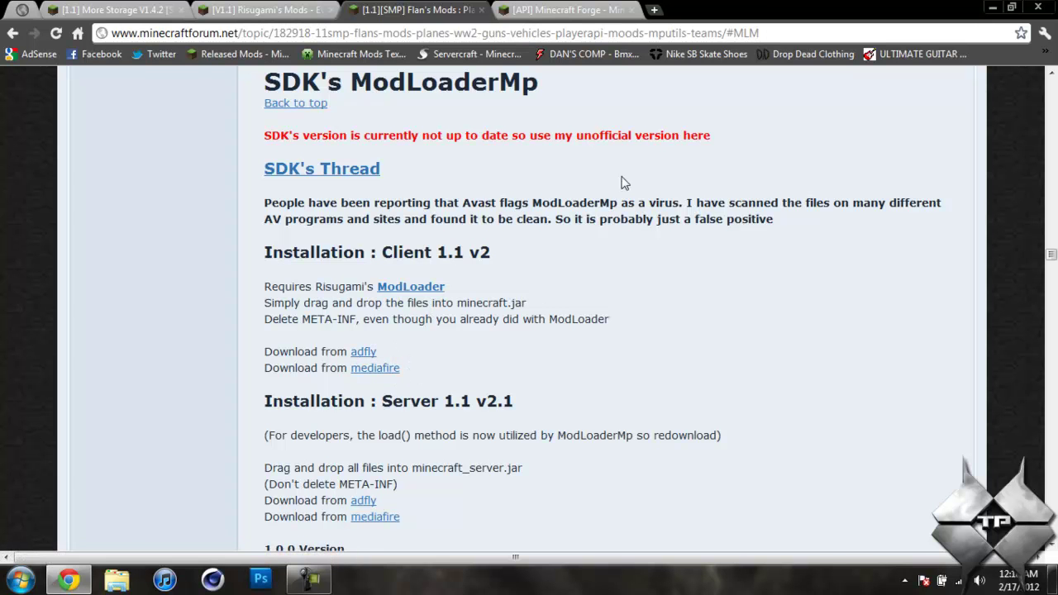
left_click(577, 17)
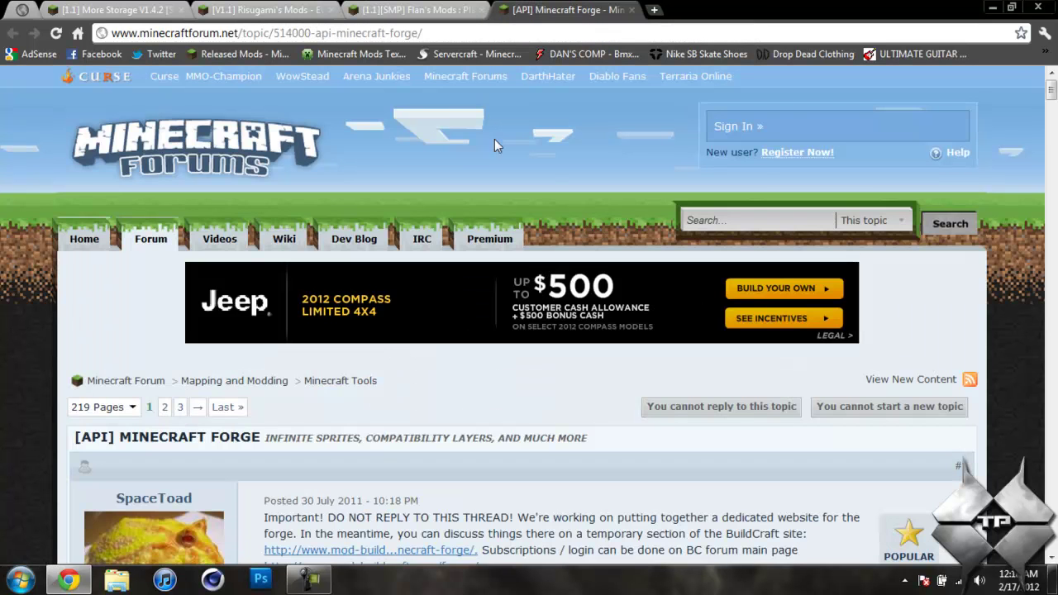
scroll(485, 180, "down", 2)
scroll(485, 179, "down", 2)
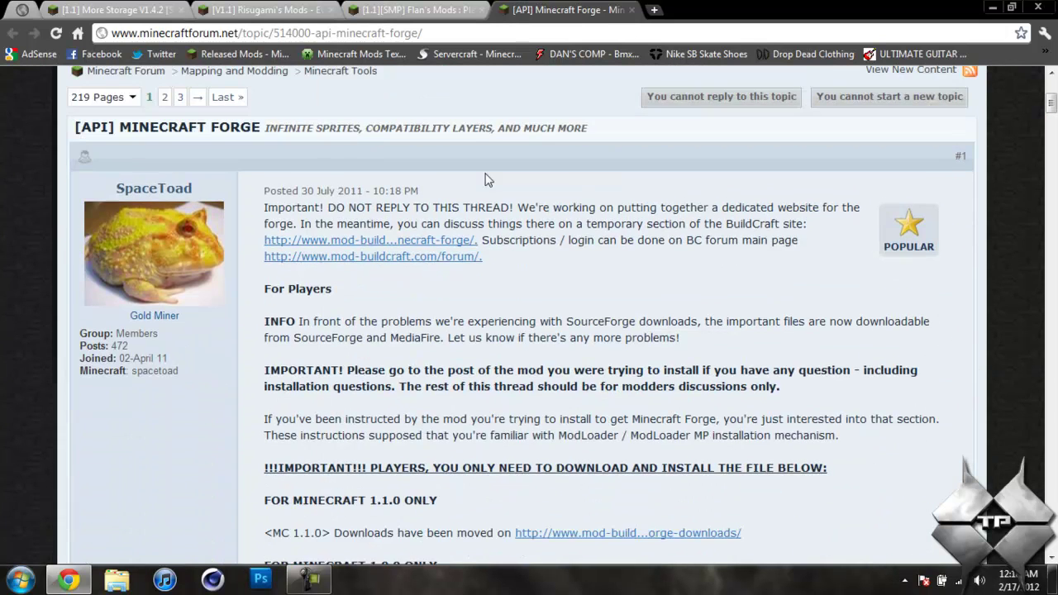
scroll(386, 185, "down", 3)
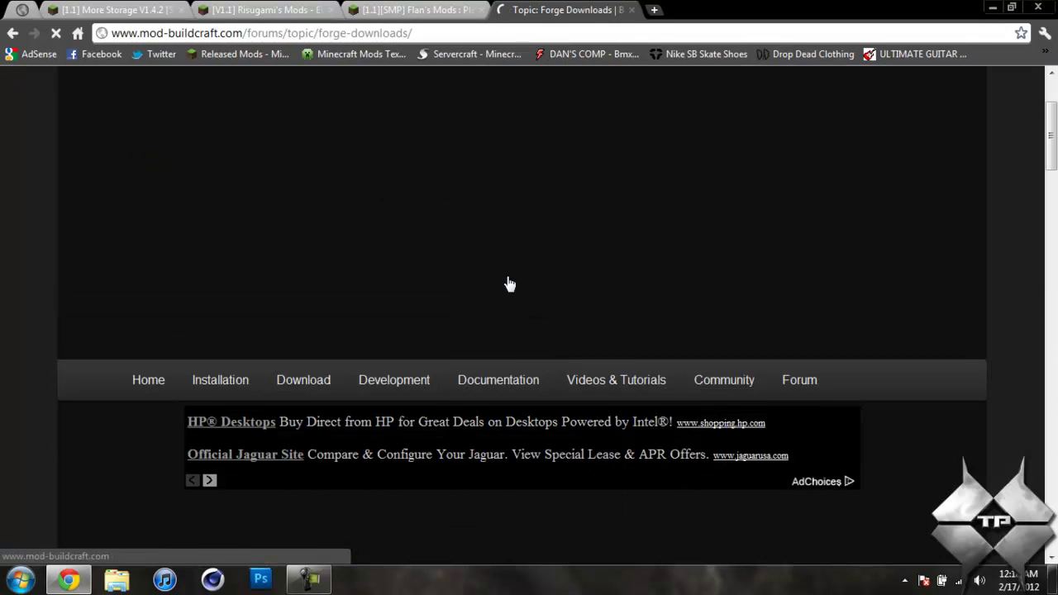
scroll(509, 283, "down", 6)
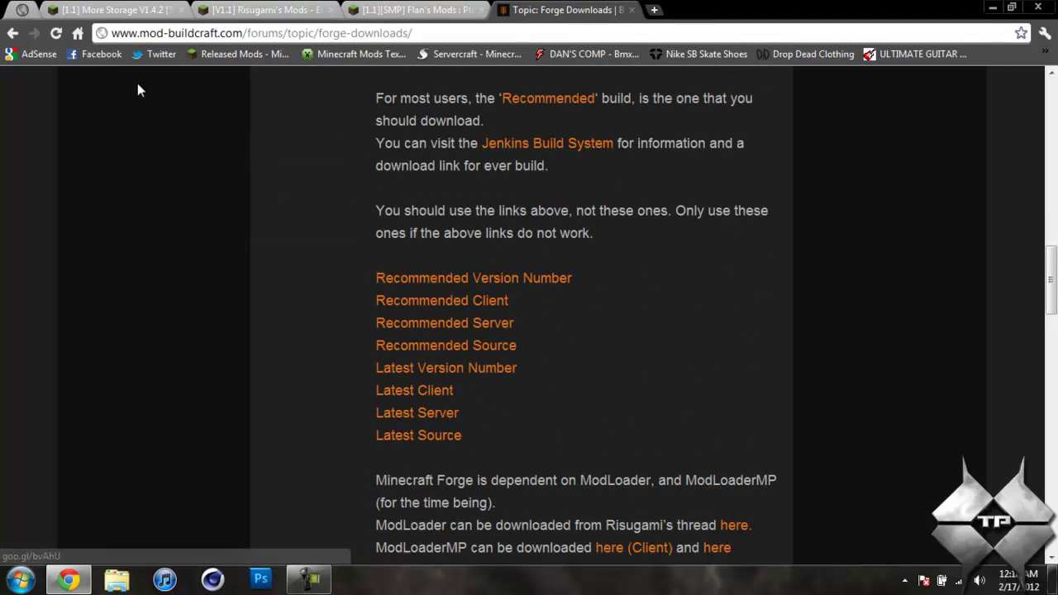
left_click(12, 33)
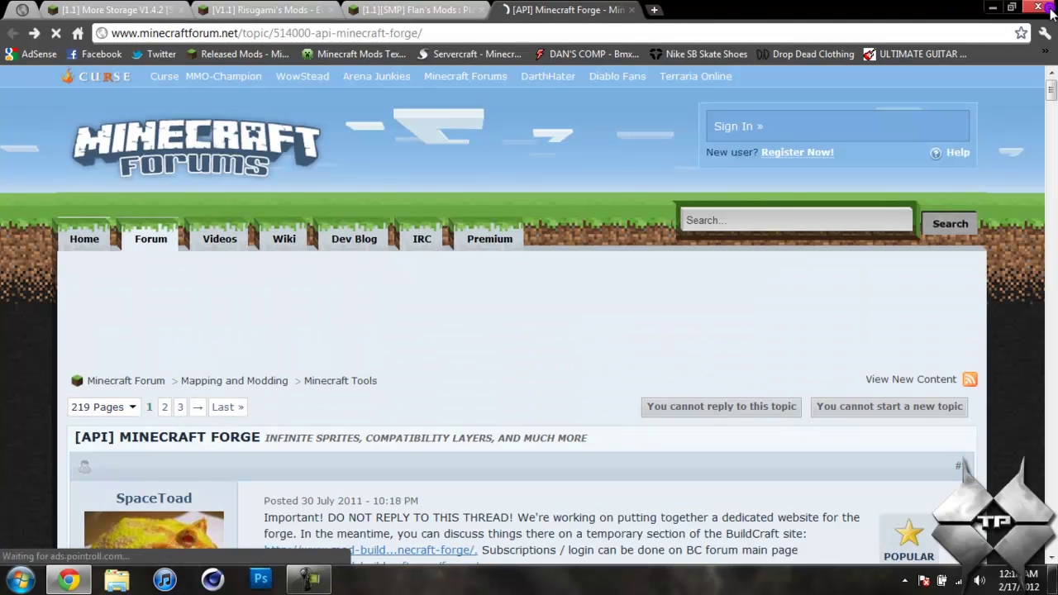
Close Chrome and reach the Roaming folder by searching %appdata% from the Start menu
left_click(1038, 10)
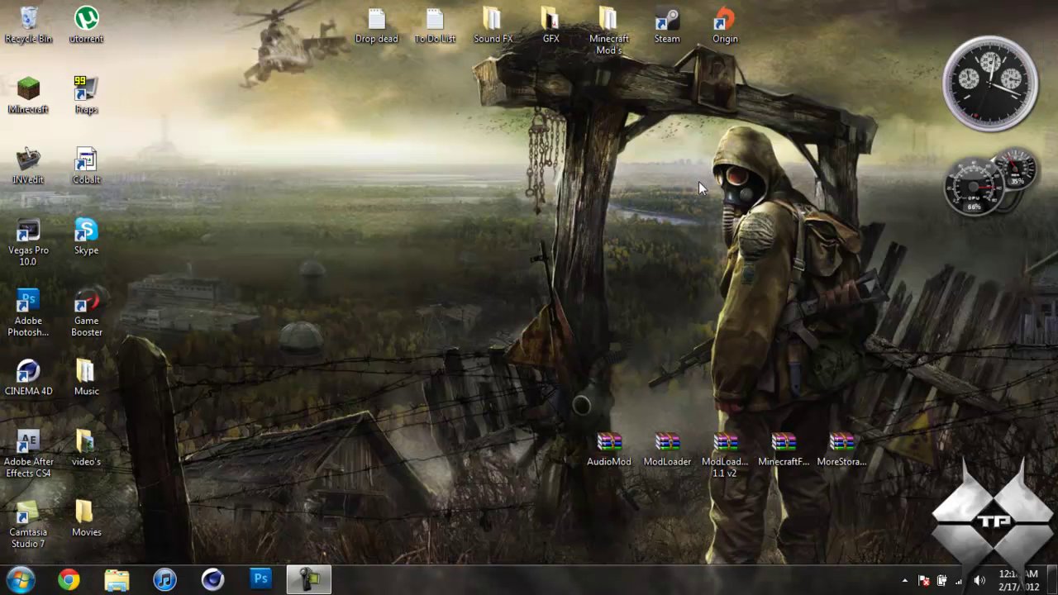
left_click(20, 576)
type("%")
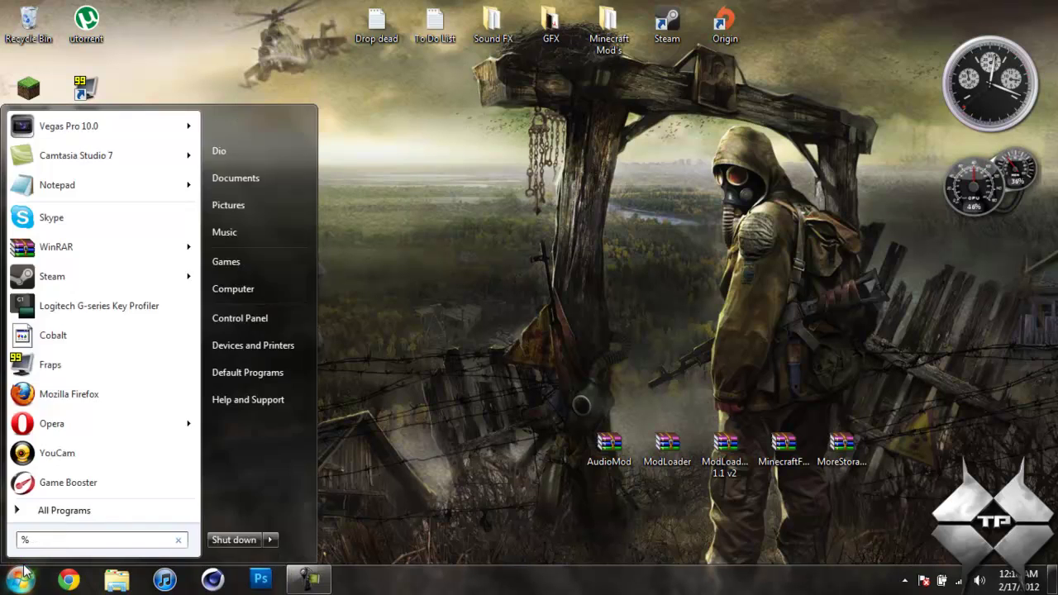
type("appdata%")
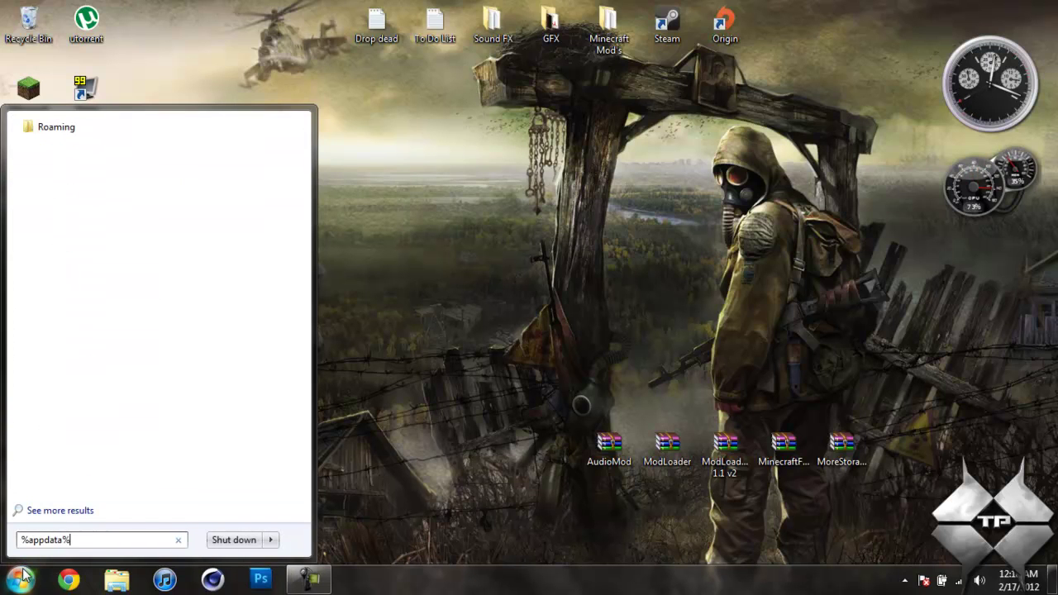
left_click_drag(62, 547, 23, 561)
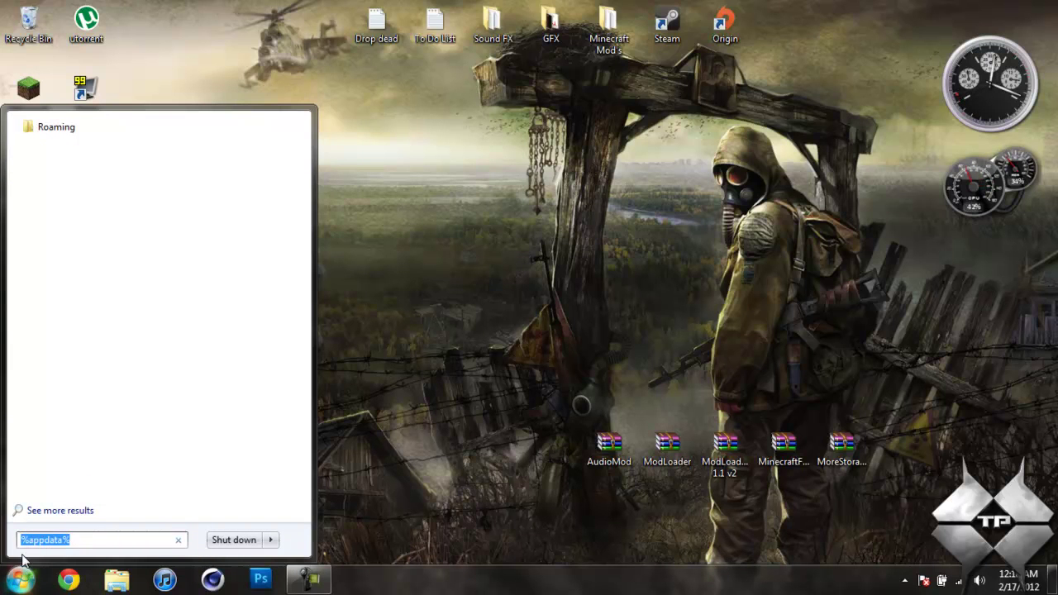
left_click(59, 131)
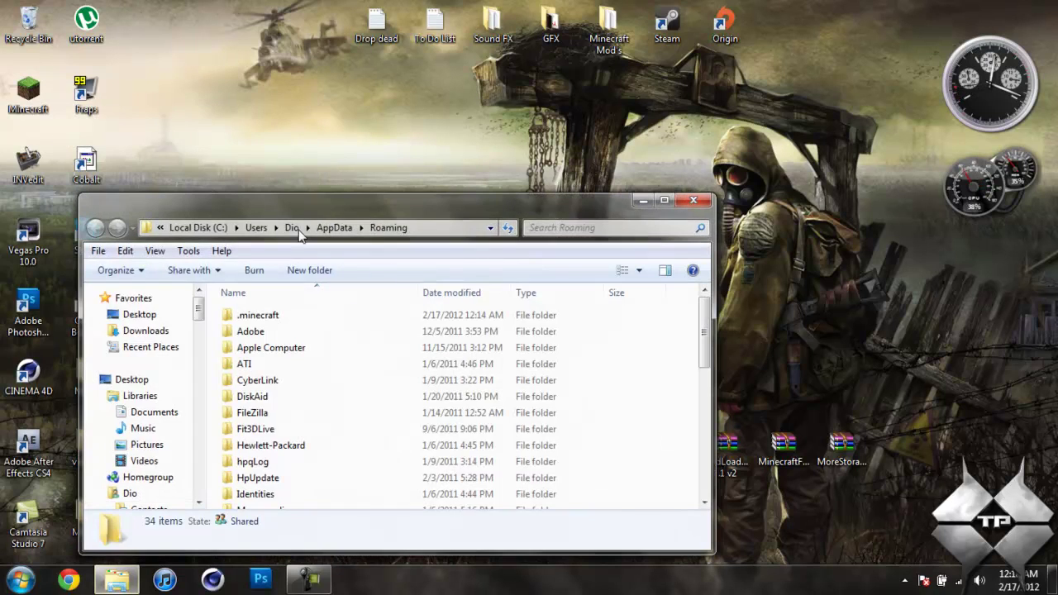
Go into .minecraft > bin and bring up the context menu for minecraft.jar
double_click(287, 316)
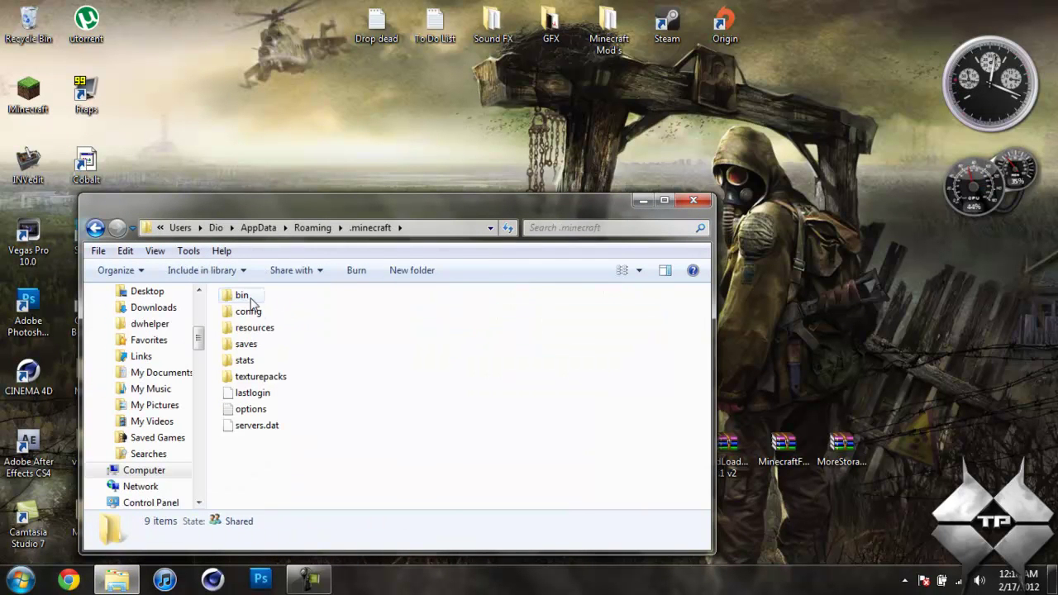
double_click(242, 296)
left_click(259, 331)
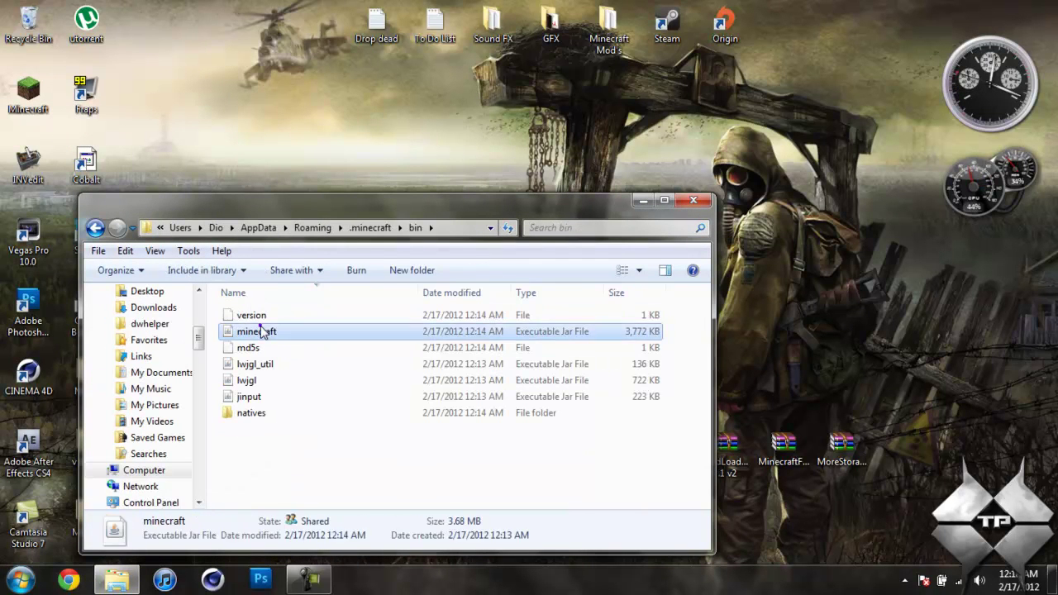
right_click(267, 334)
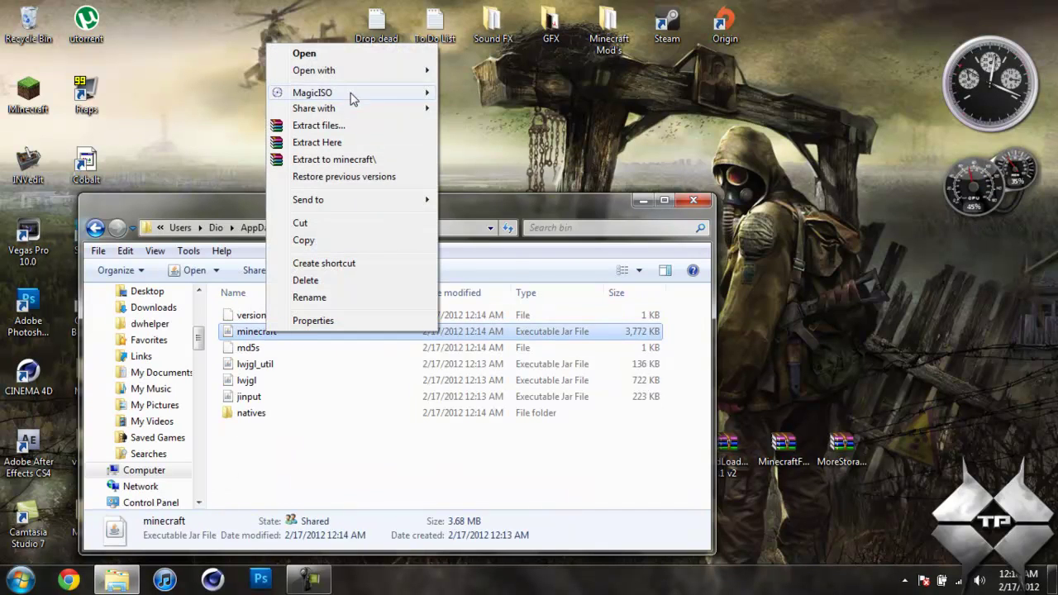
mouse_move(357, 74)
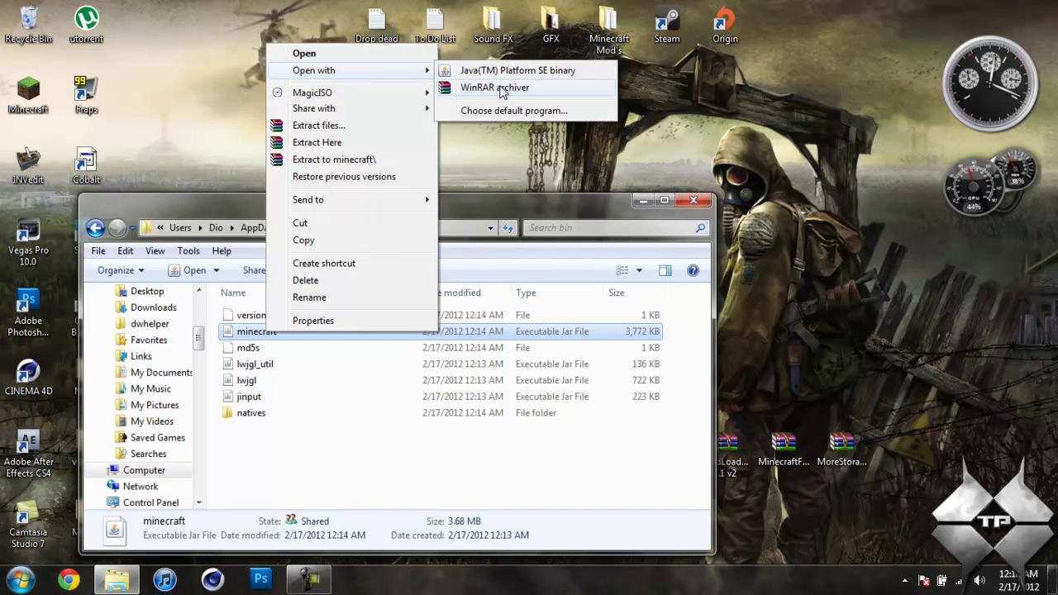
Open minecraft.jar in WinRAR, dock it to the left half, and hide the bin folder window
left_click(501, 91)
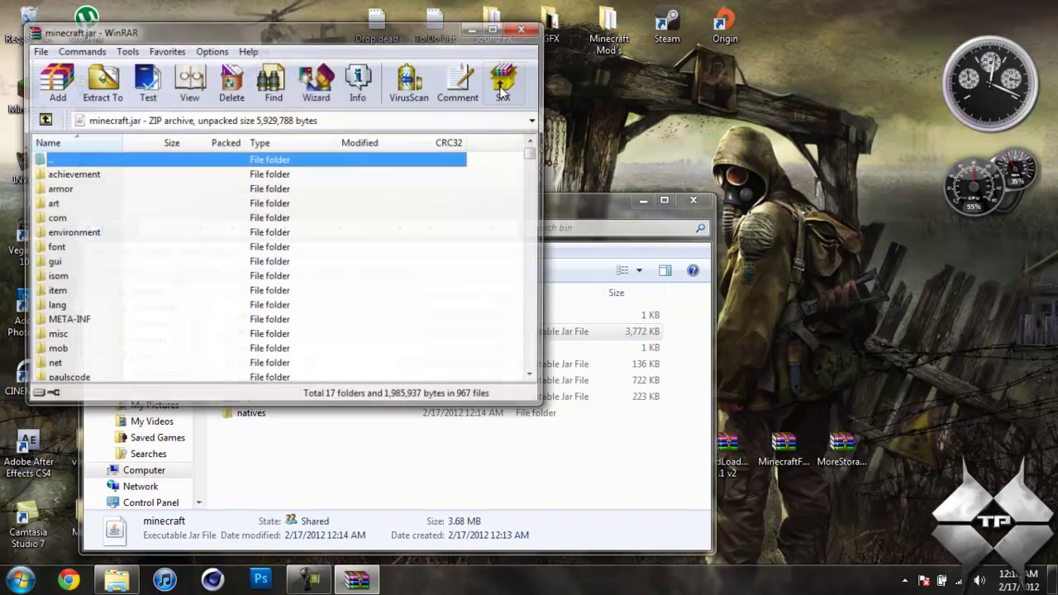
left_click_drag(330, 47, 2, 50)
left_click(582, 208)
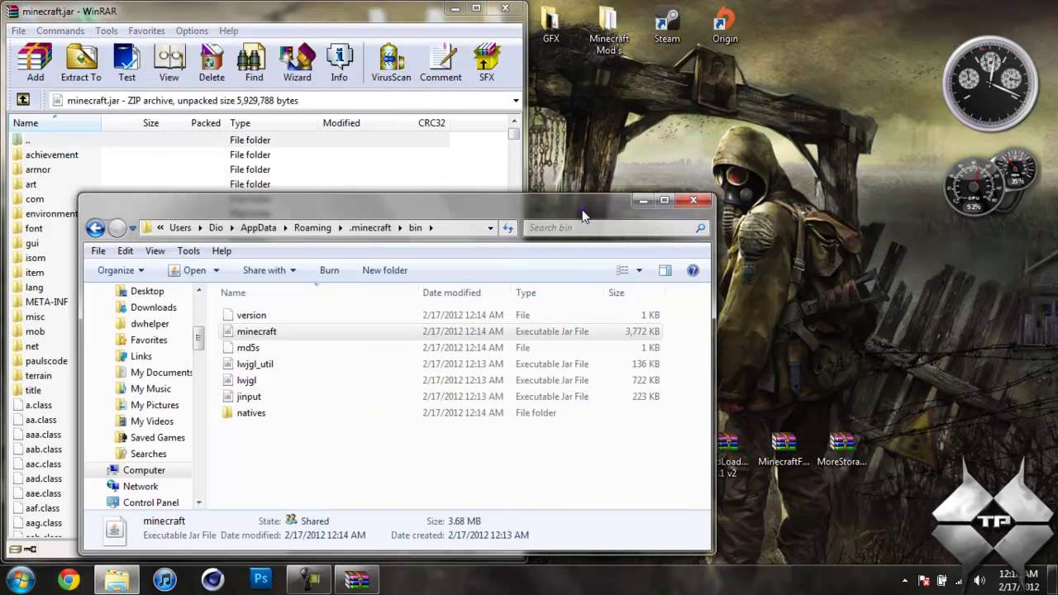
left_click(641, 201)
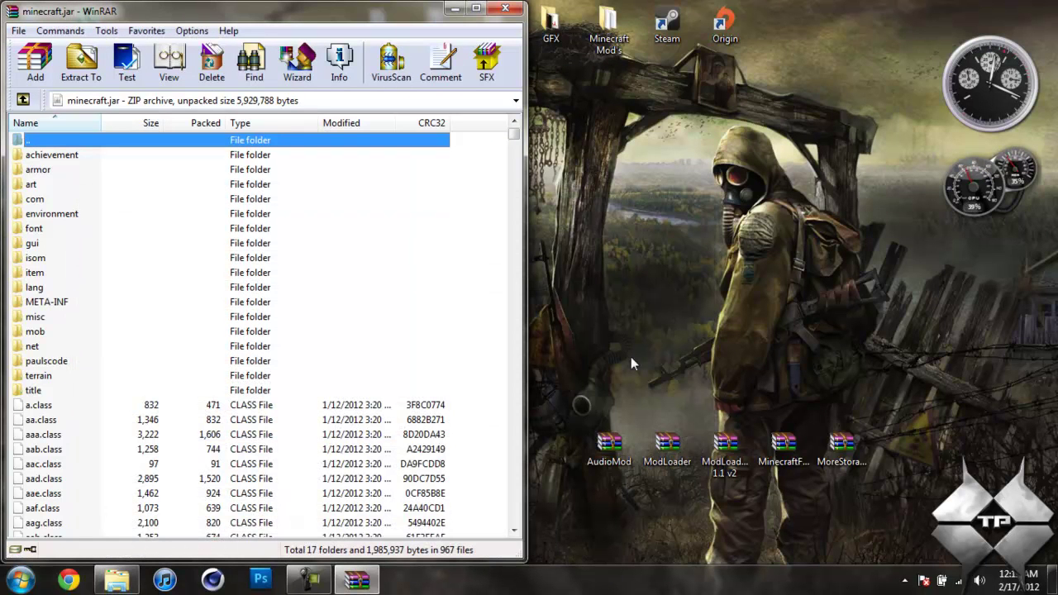
Add AudioMod's ibxm, paulscode and rg.class into minecraft.jar, then close AudioMod.zip
double_click(609, 446)
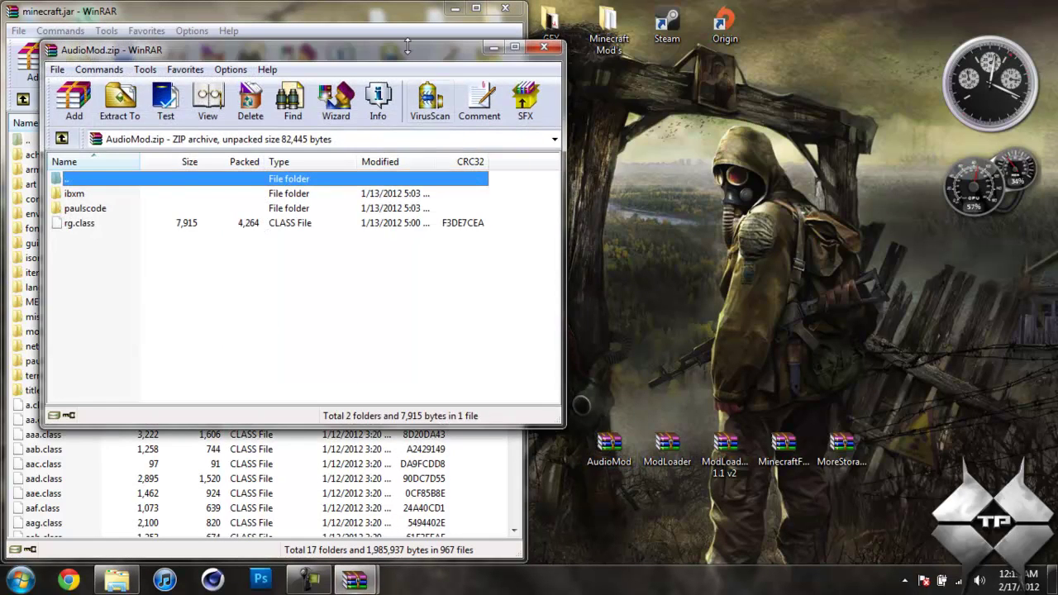
key("super+Right")
left_click_drag(755, 260, 312, 453)
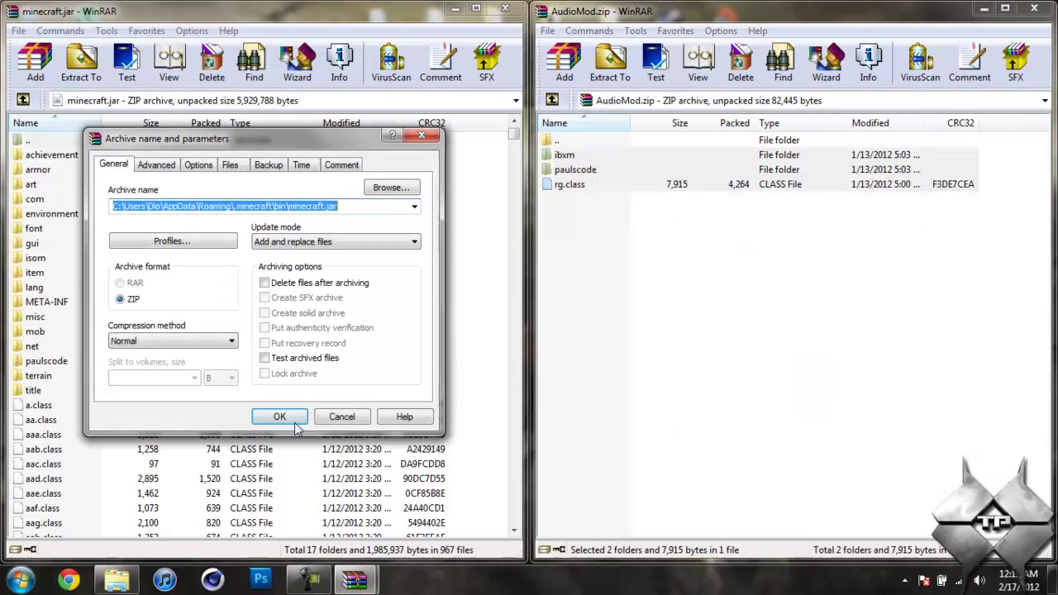
left_click(281, 416)
left_click(1033, 8)
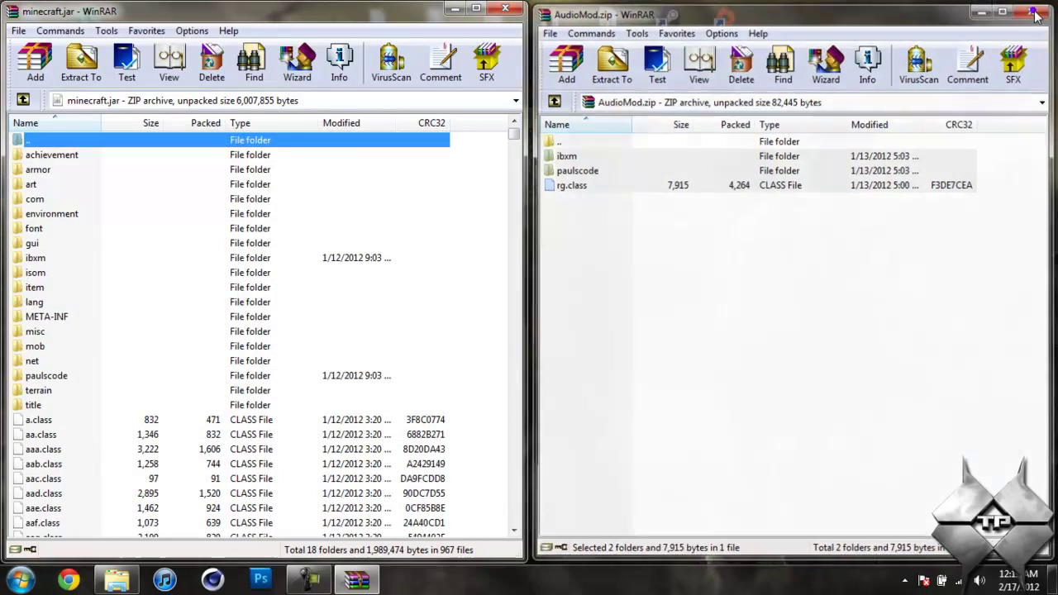
Add all 15 ModLoader files into minecraft.jar and close the ModLoader archive
double_click(657, 437)
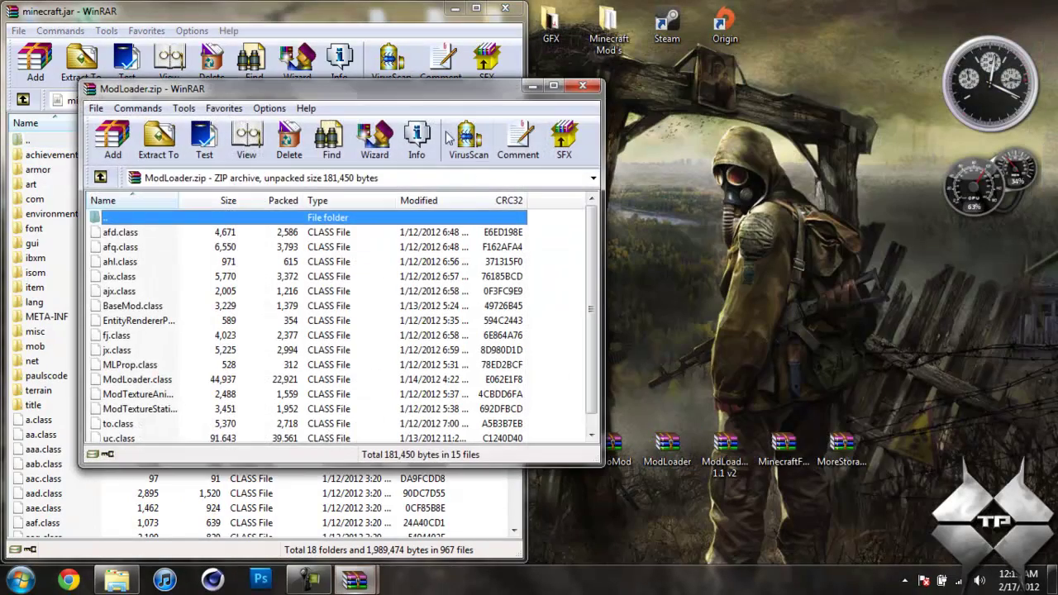
left_click_drag(438, 93, 1057, 99)
left_click_drag(735, 415, 611, 159)
left_click_drag(612, 161, 311, 480)
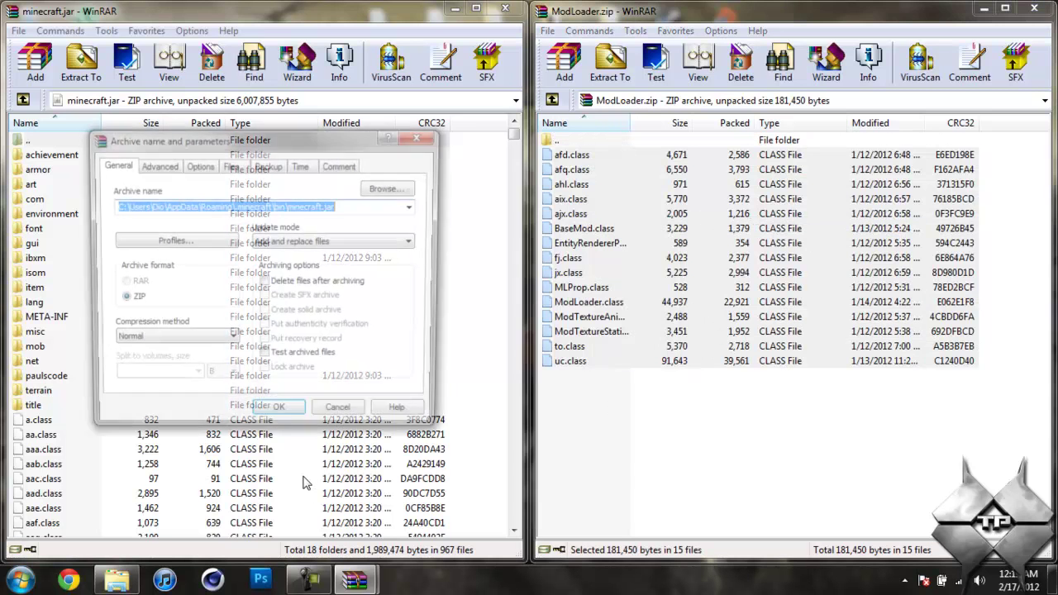
left_click(279, 417)
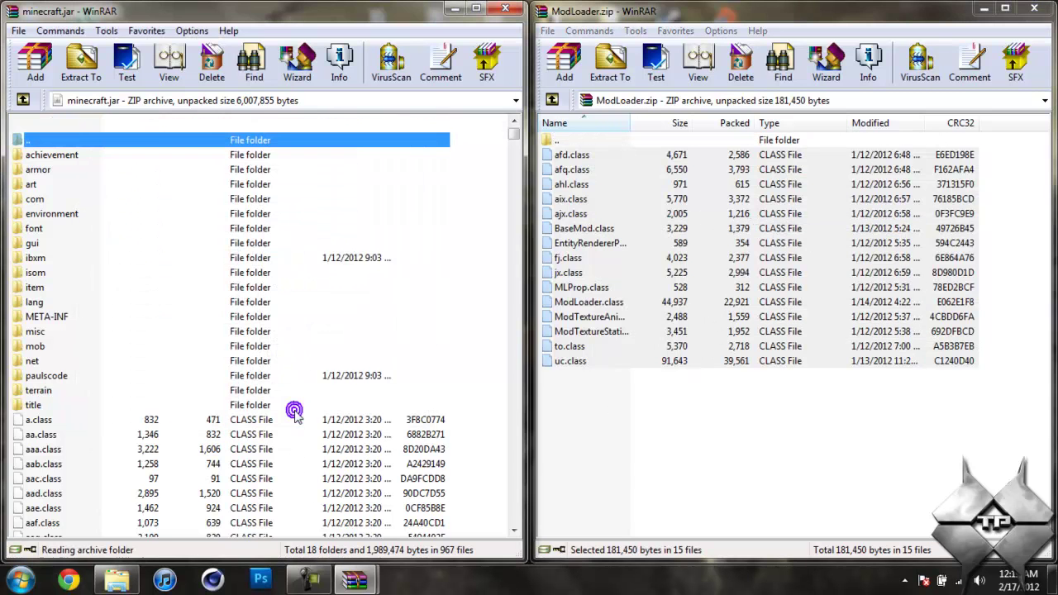
left_click(1034, 9)
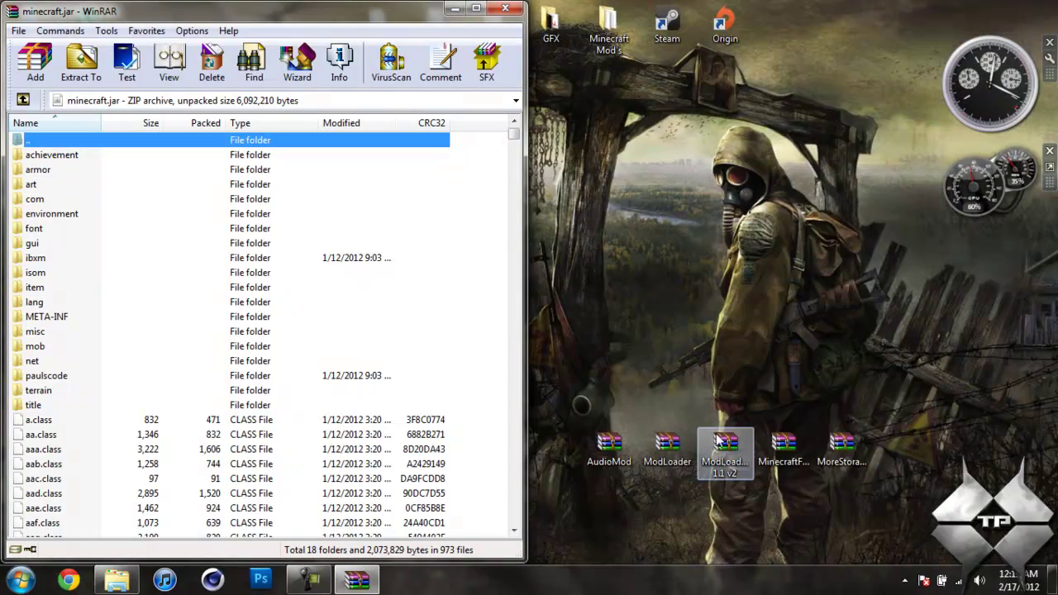
Add all 9 ModLoaderMp 1.1 v2 class files into minecraft.jar and close that archive
double_click(719, 446)
left_click_drag(456, 115, 1056, 115)
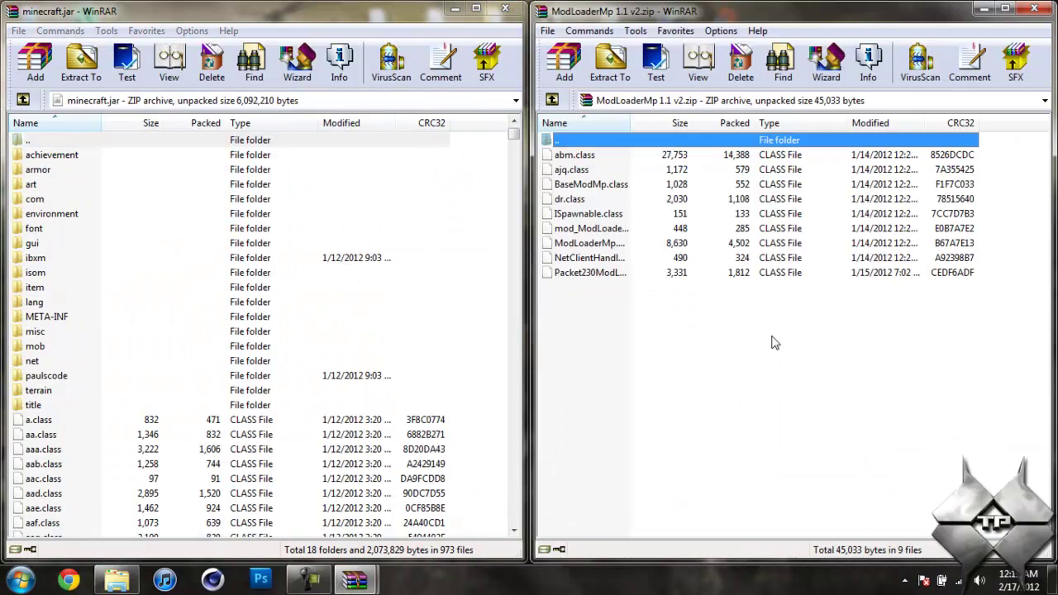
left_click_drag(774, 342, 604, 155)
left_click_drag(655, 222, 405, 240)
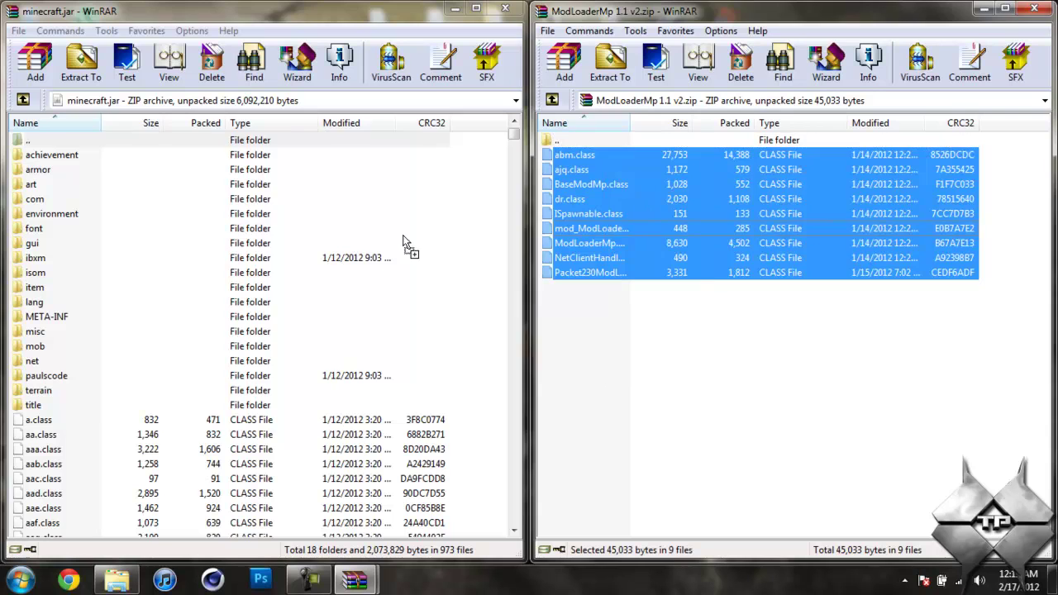
left_click_drag(291, 452, 291, 450)
left_click(279, 415)
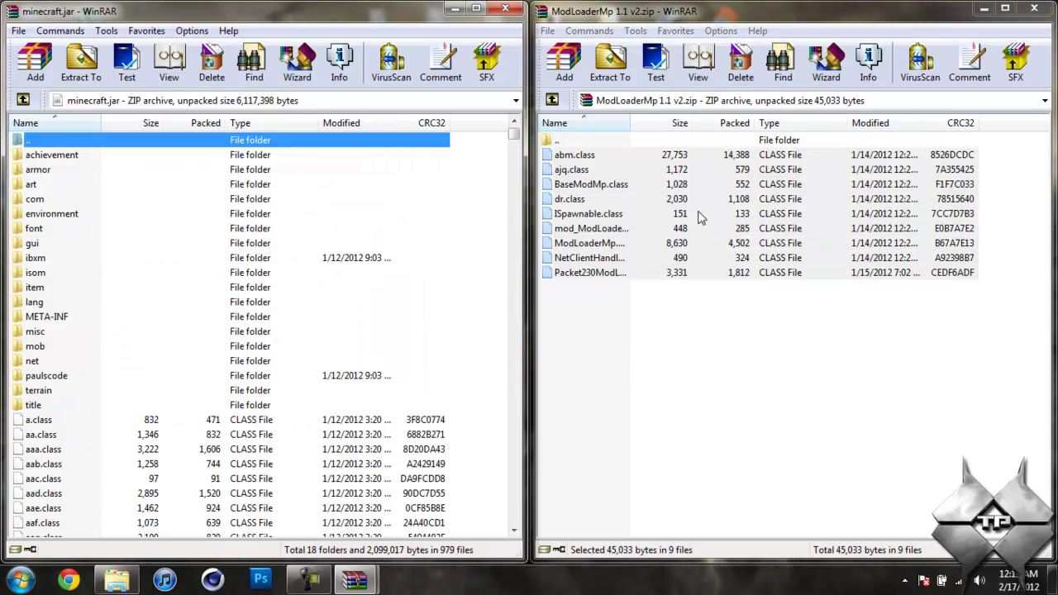
left_click(1033, 8)
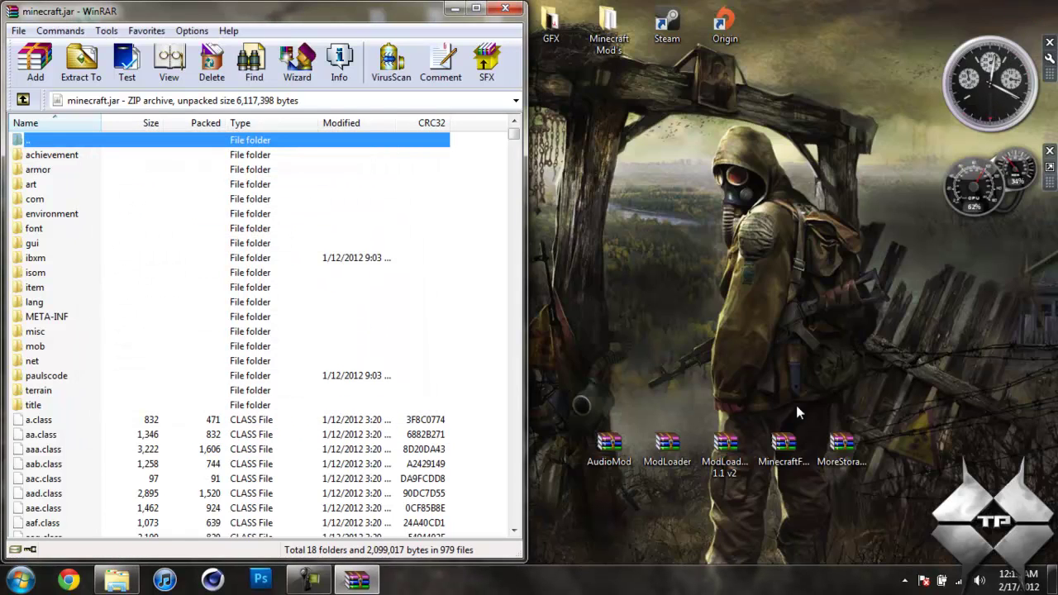
Merge all of MinecraftForge-1.3.3.12-Client.zip, including the forge folder, into minecraft.jar, then close it
double_click(775, 440)
left_click_drag(372, 126, 1004, 200)
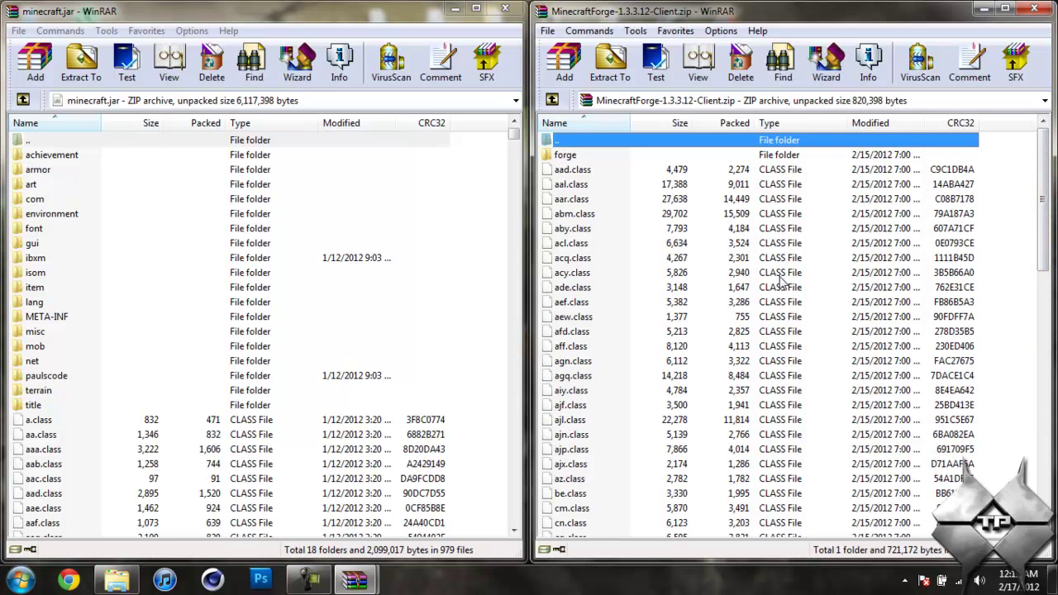
key("ctrl+a")
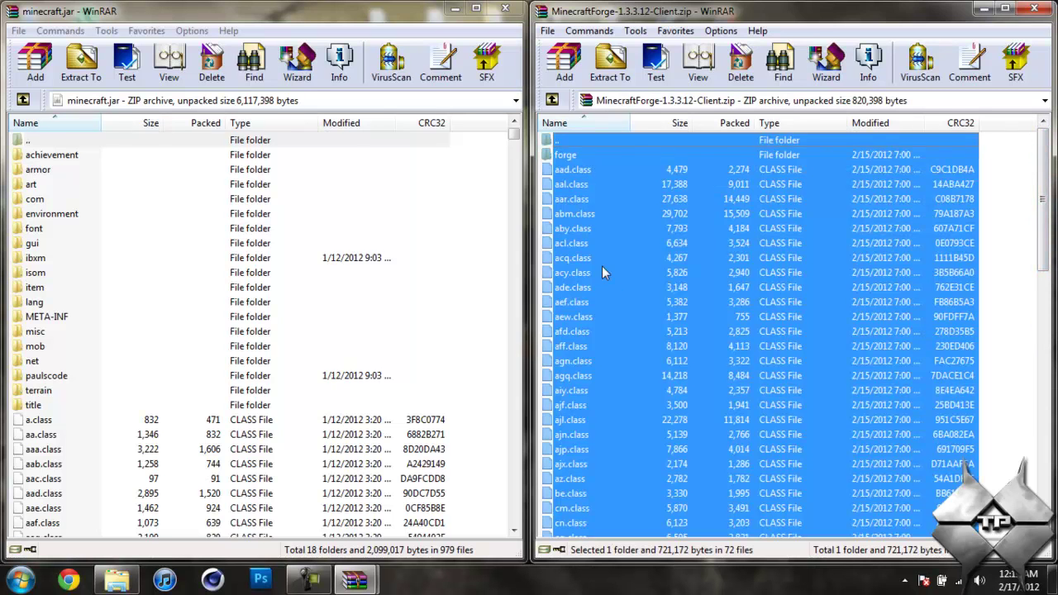
left_click_drag(627, 311, 314, 454)
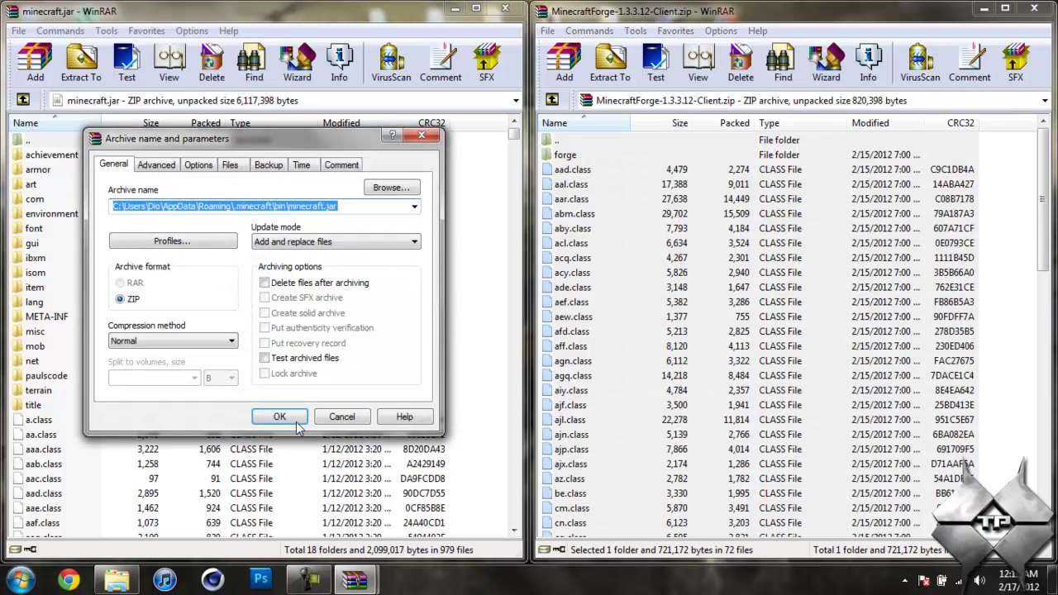
left_click(273, 409)
left_click(1033, 9)
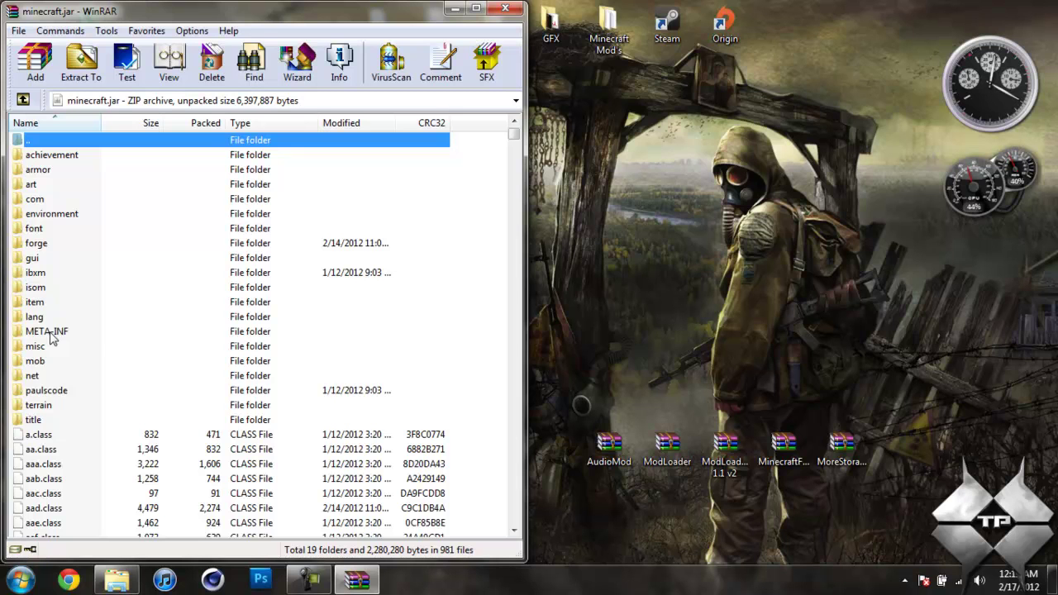
Delete the META-INF folder from minecraft.jar and close WinRAR
left_click(48, 332)
right_click(50, 333)
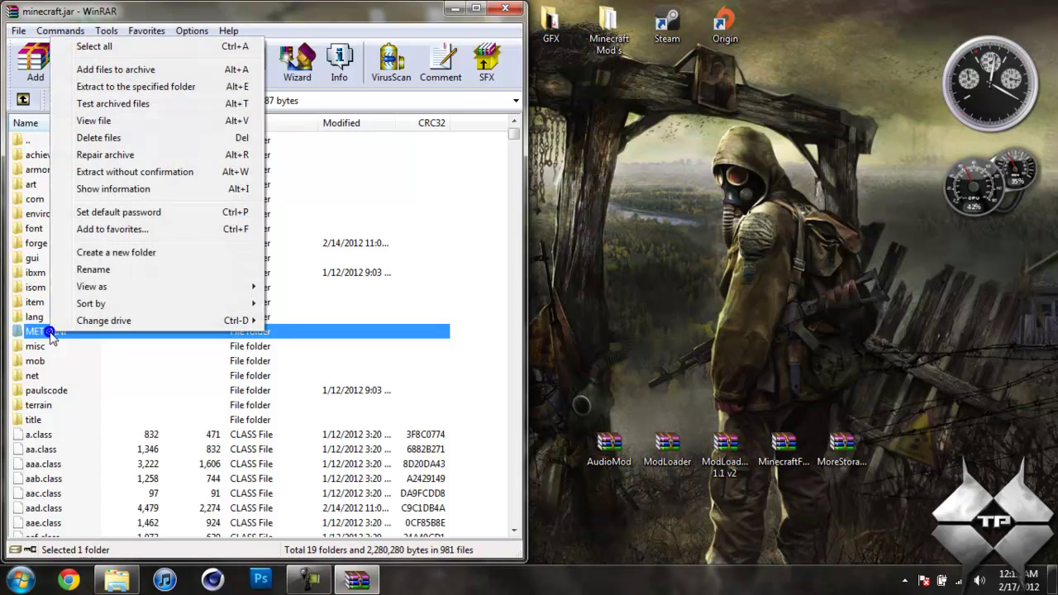
left_click(141, 138)
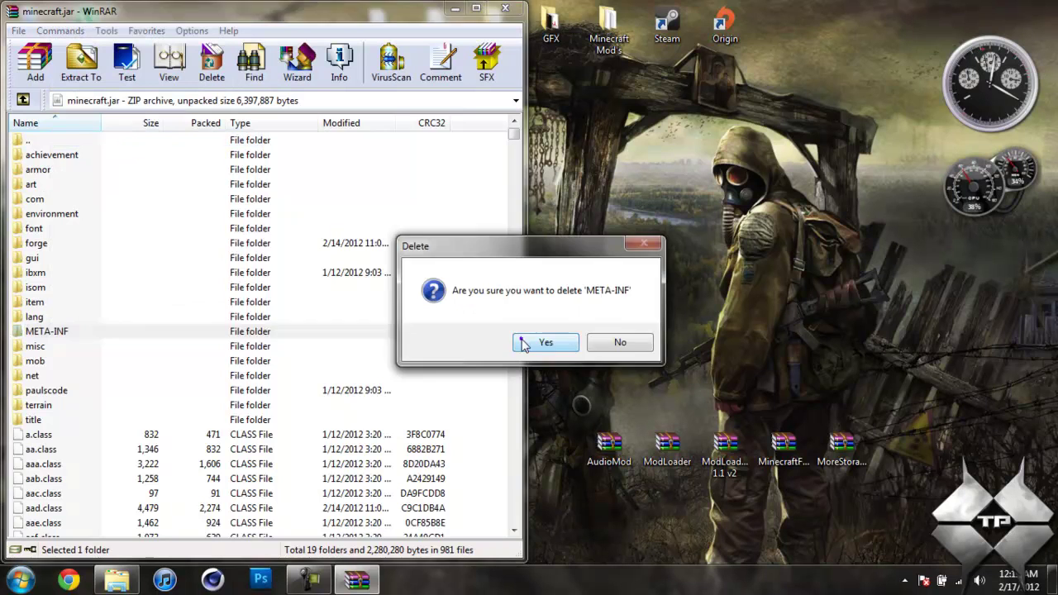
left_click(523, 341)
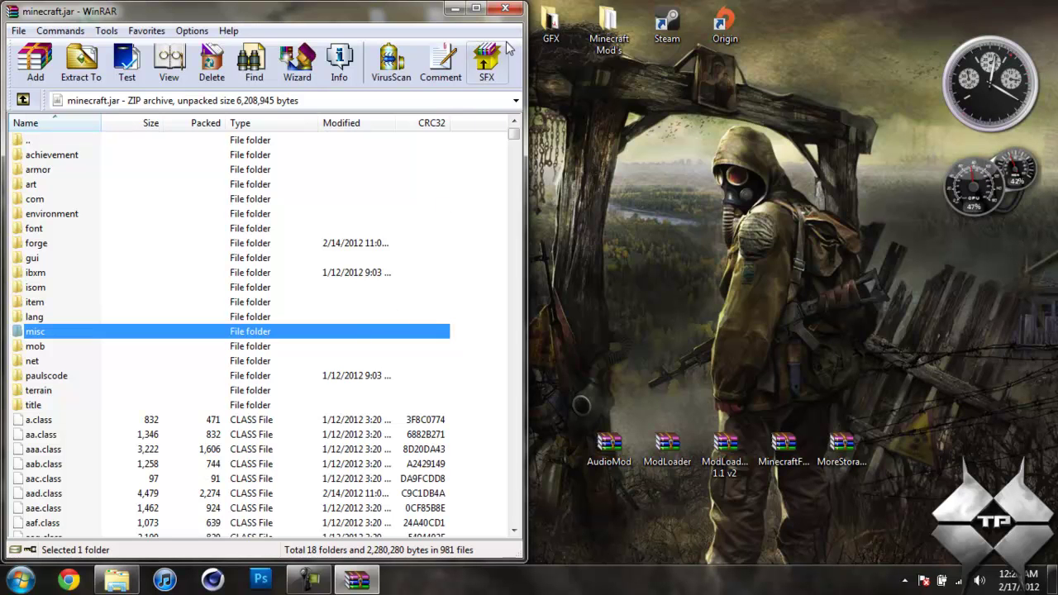
left_click(505, 8)
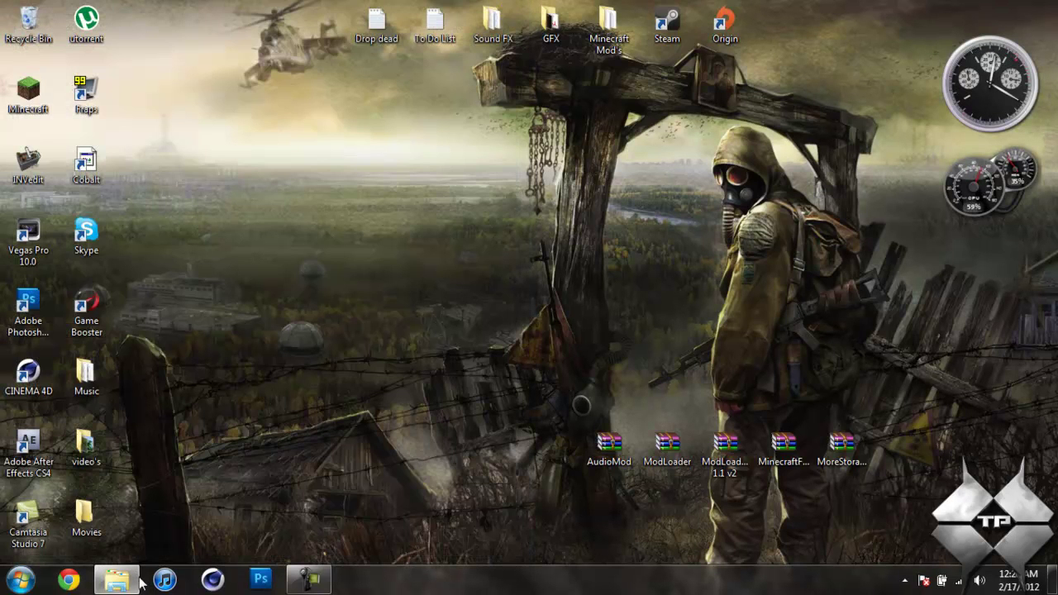
Restore Explorer, snap it to the left half, and go back to the .minecraft folder
left_click(267, 467)
left_click_drag(349, 207, 19, 196)
left_click(17, 36)
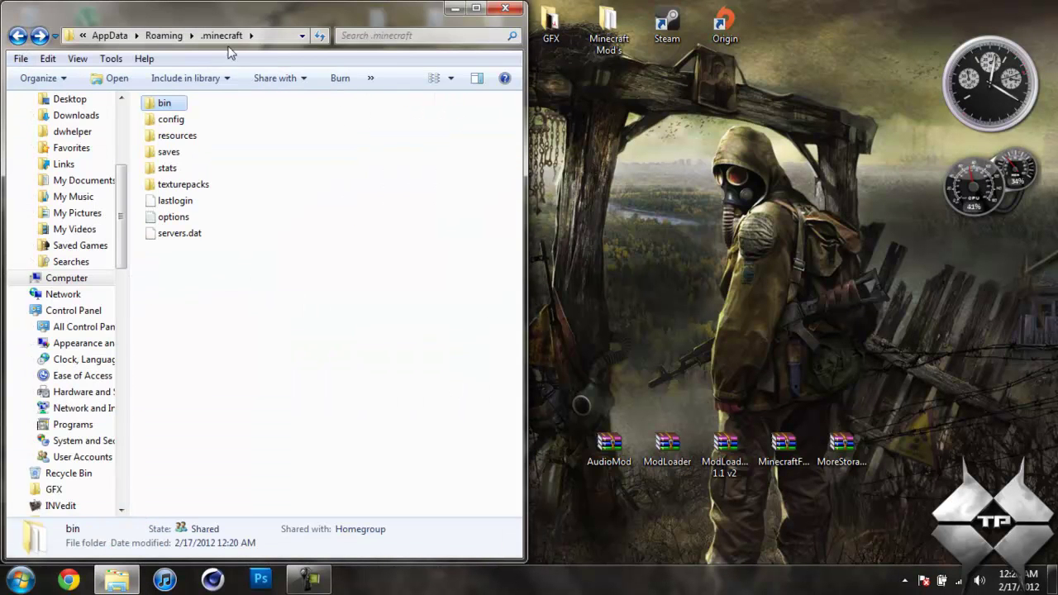
left_click(314, 325)
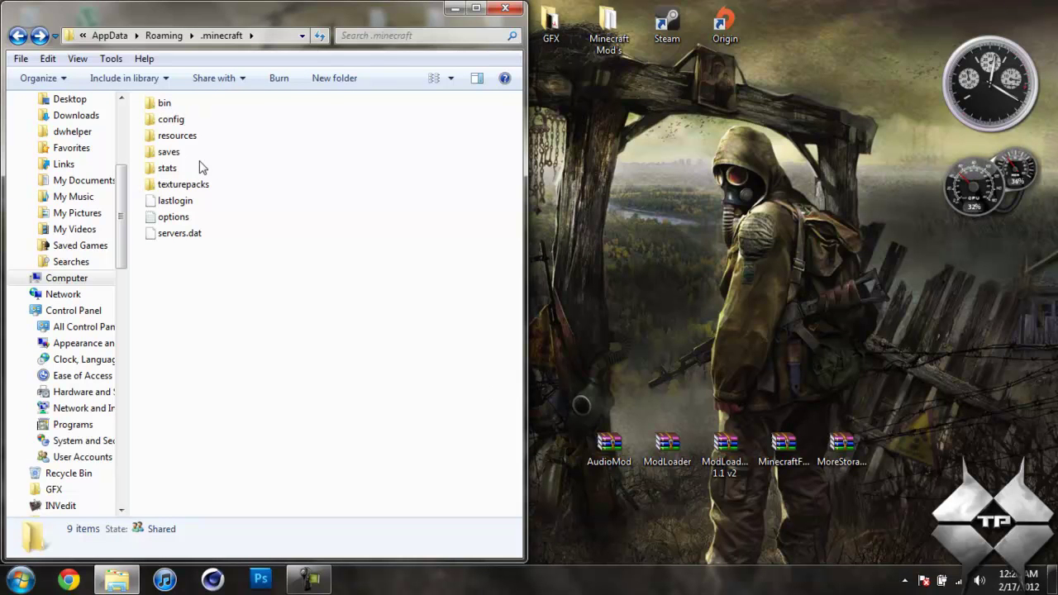
Create a new folder named 'mods' in .minecraft
right_click(223, 340)
mouse_move(385, 309)
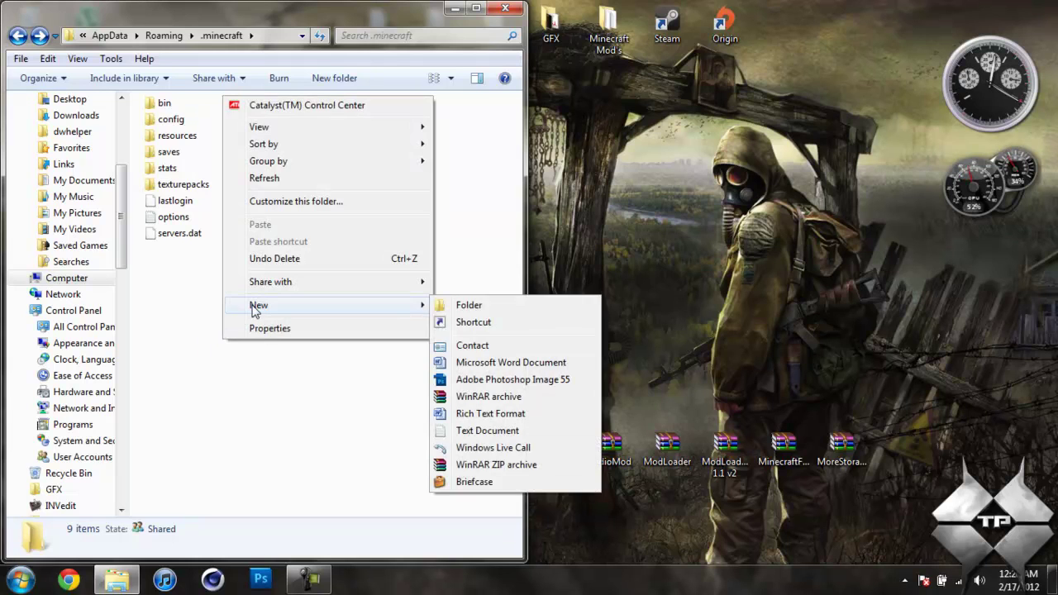
left_click(468, 305)
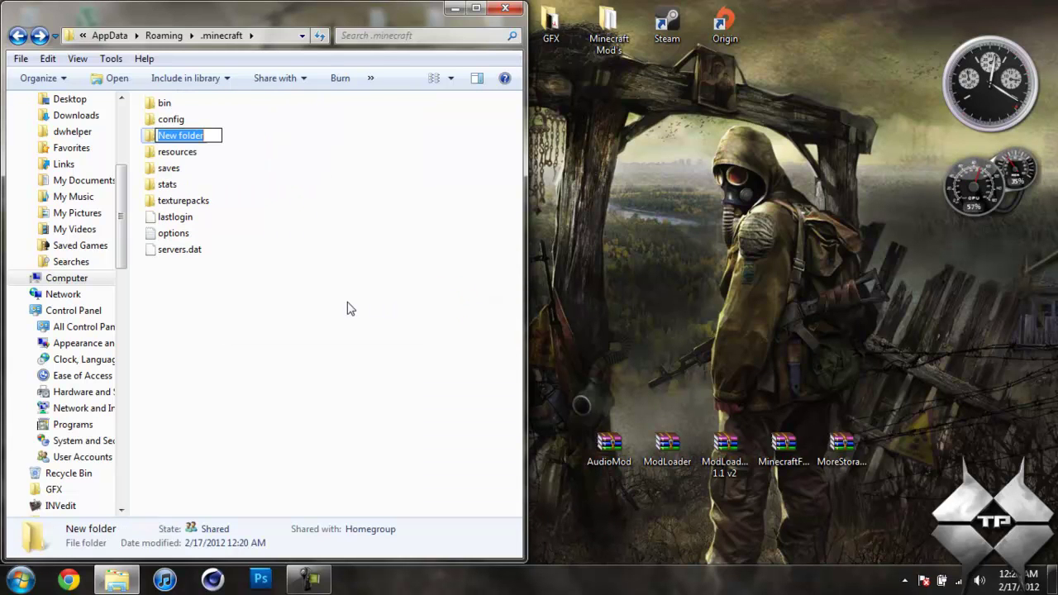
type("mods")
left_click(338, 332)
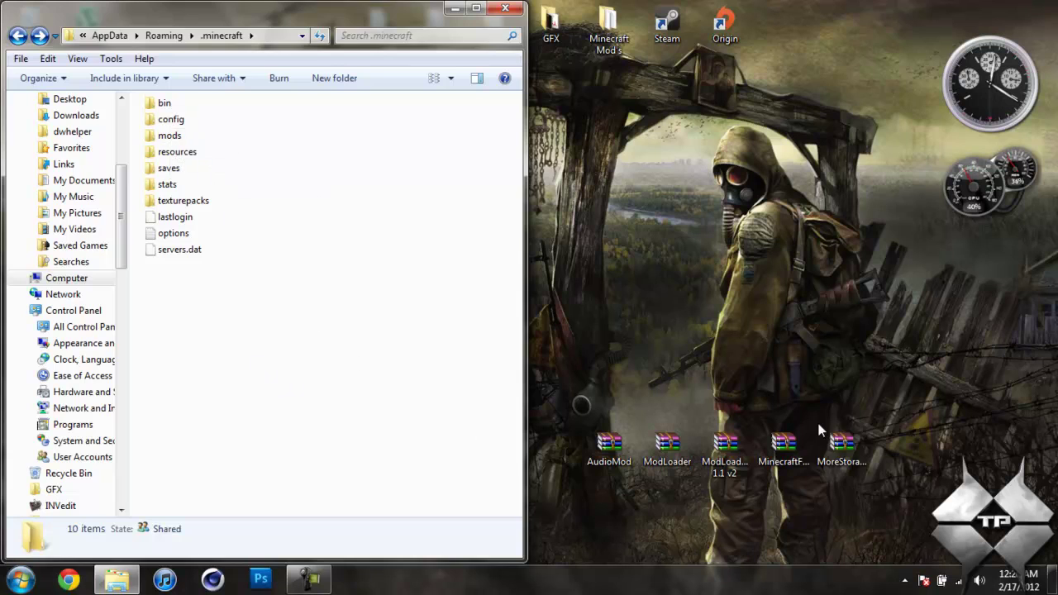
Copy MoreStorageClientV1.4.2.zip from MoreStorageV1.4.2.zip into the mods folder, then return to .minecraft
double_click(841, 446)
left_click_drag(424, 18, 1055, 138)
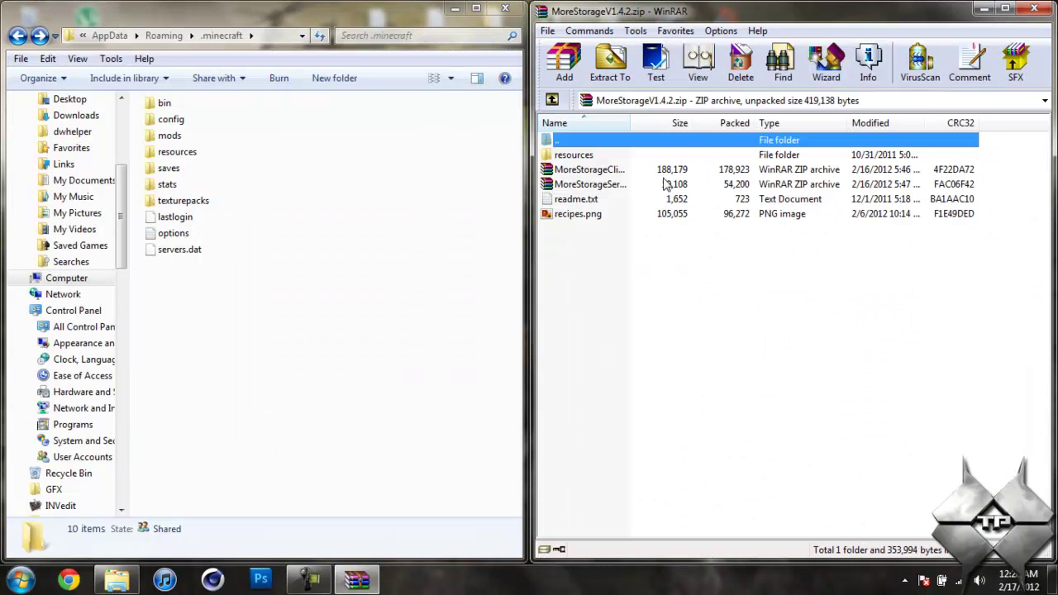
double_click(169, 136)
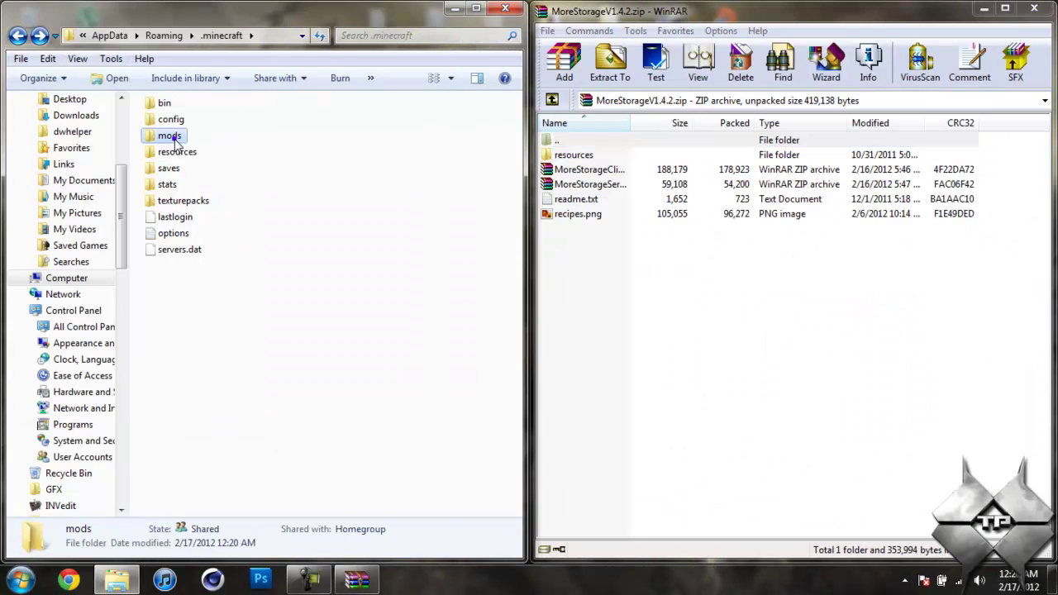
left_click(603, 170)
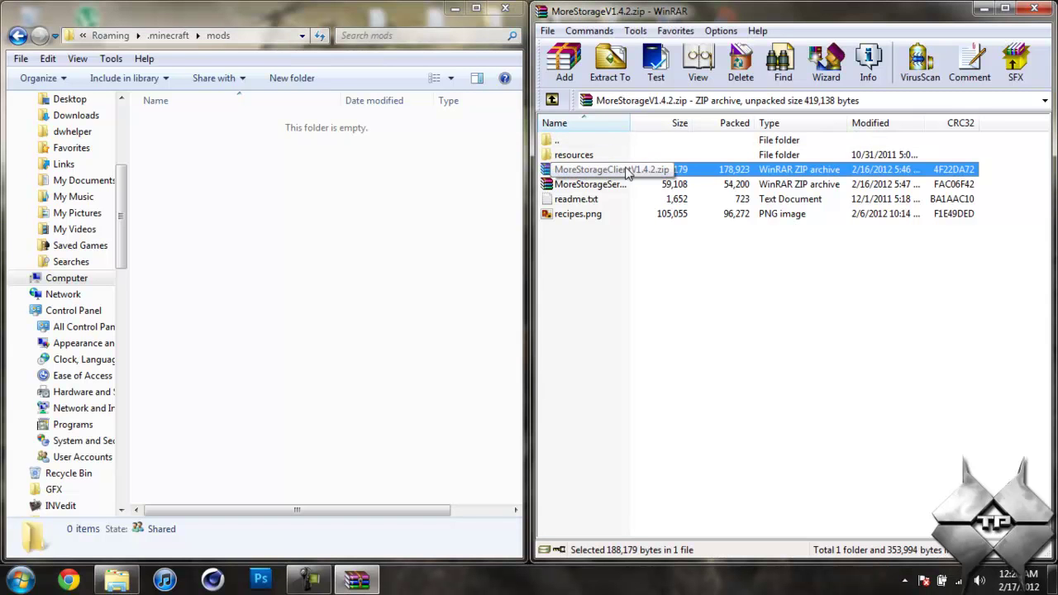
left_click_drag(627, 171, 243, 236)
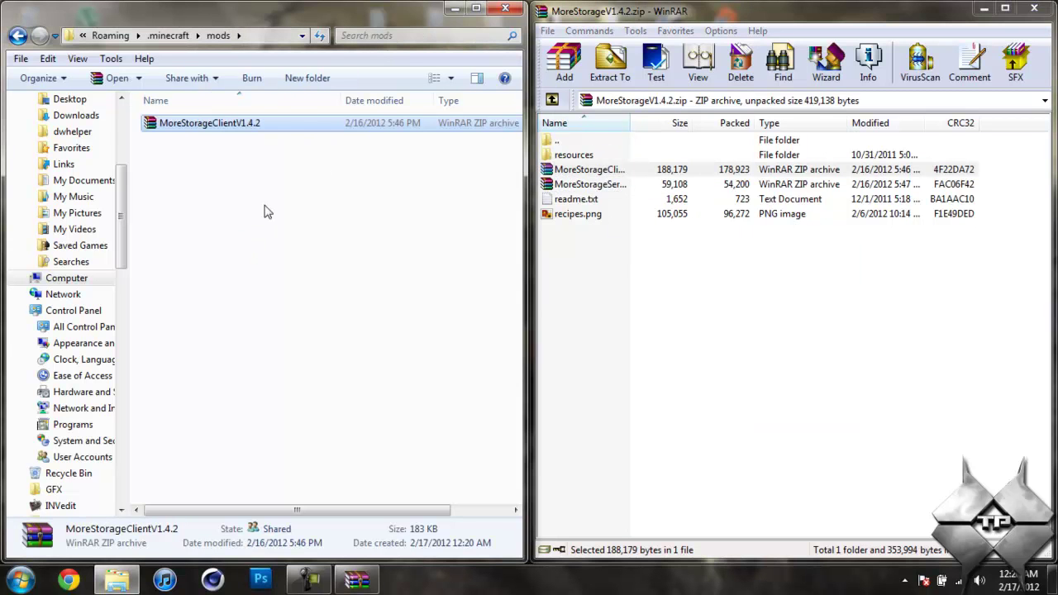
key("alt+Left")
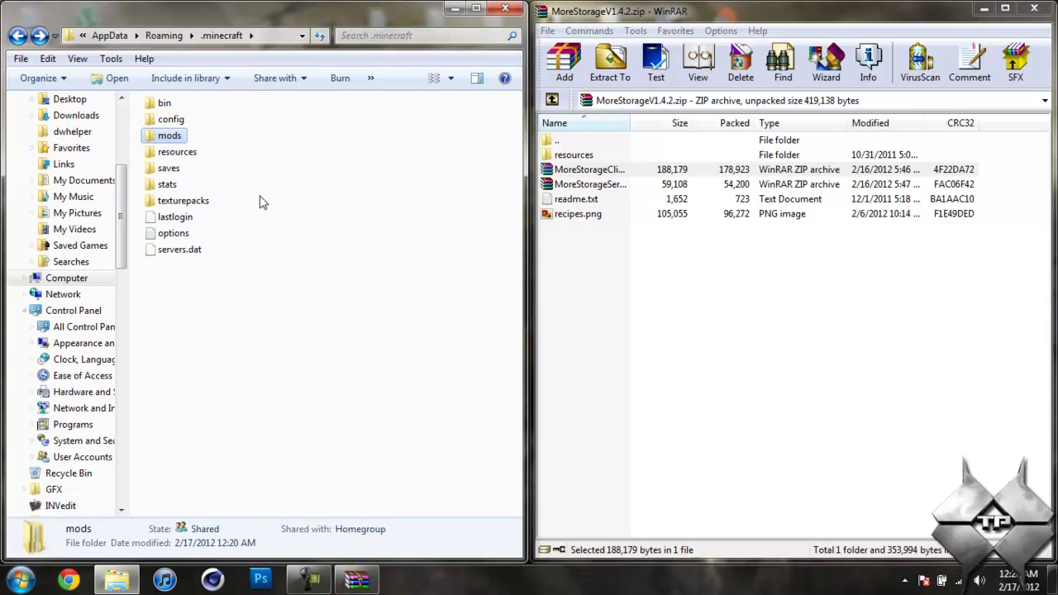
Merge MoreStorageV1.4.2's resources folder into .minecraft's resources, then close Explorer and WinRAR
left_click(428, 387)
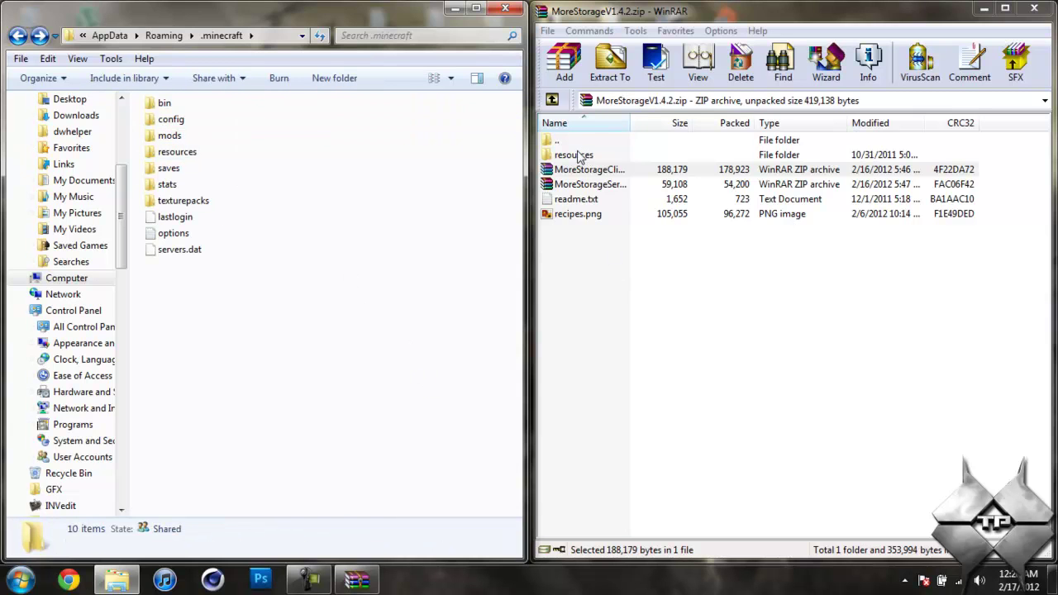
left_click_drag(594, 154, 320, 145)
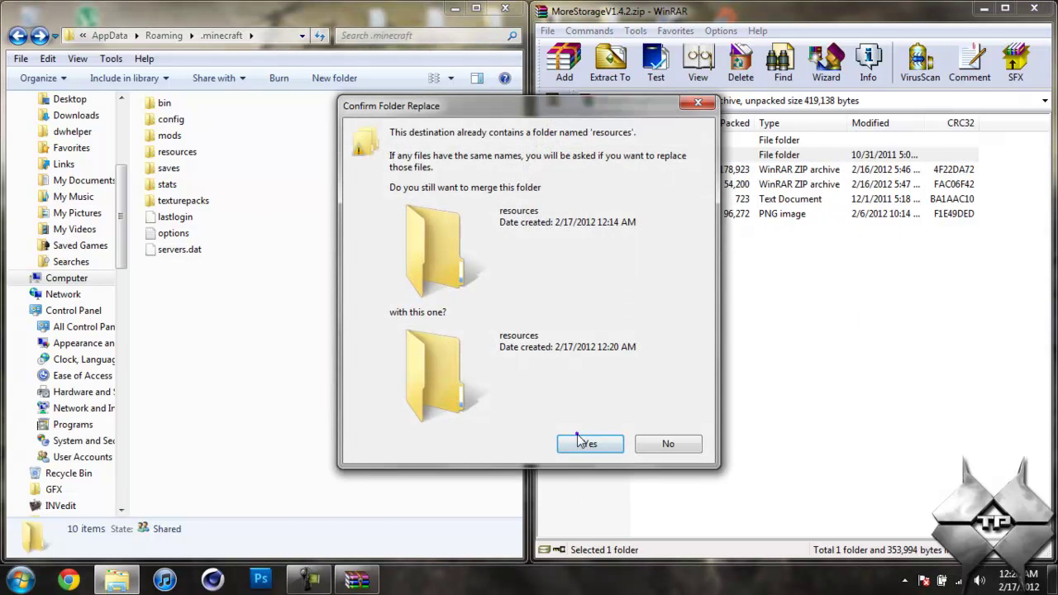
left_click(580, 440)
left_click(505, 8)
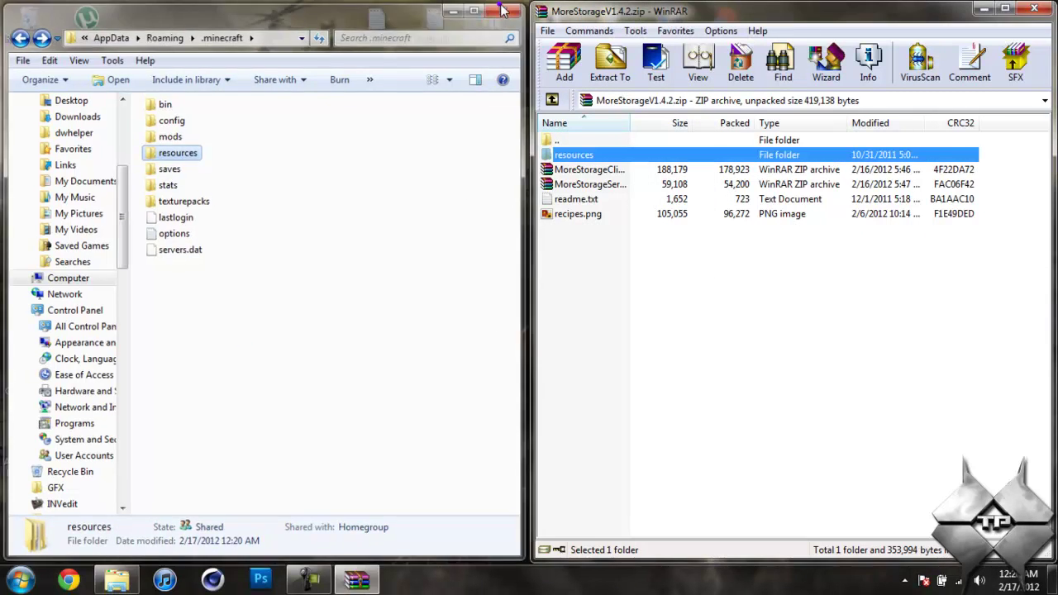
left_click(1033, 8)
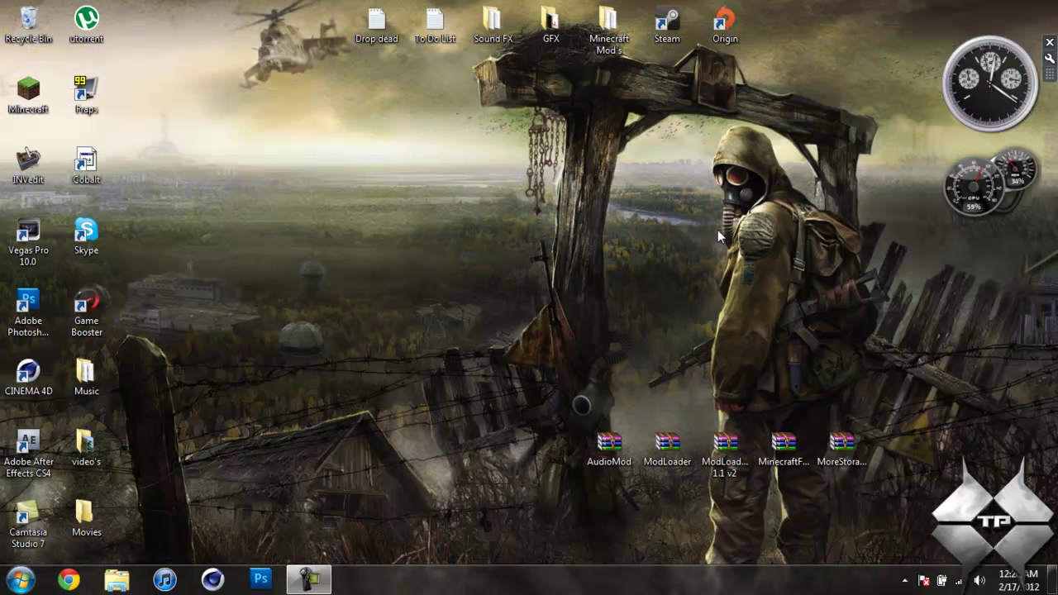